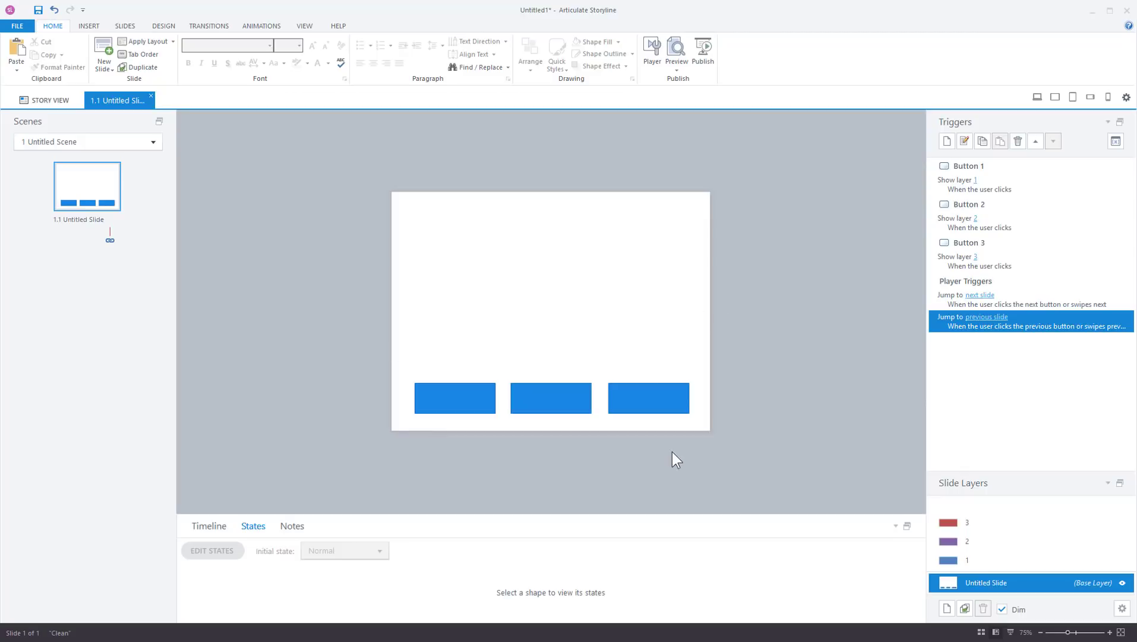
Preview the current slide and check that the three buttons show layers 1, 2 and 3
{"action": "left_click", "coordinate": [676, 70]}
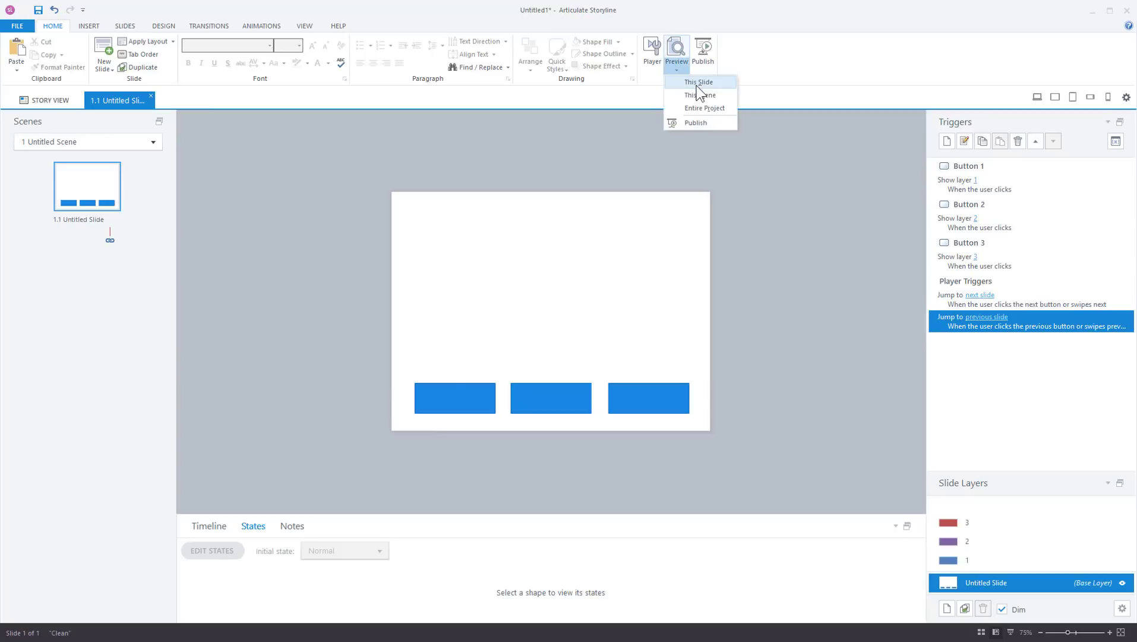
{"action": "left_click", "coordinate": [697, 94]}
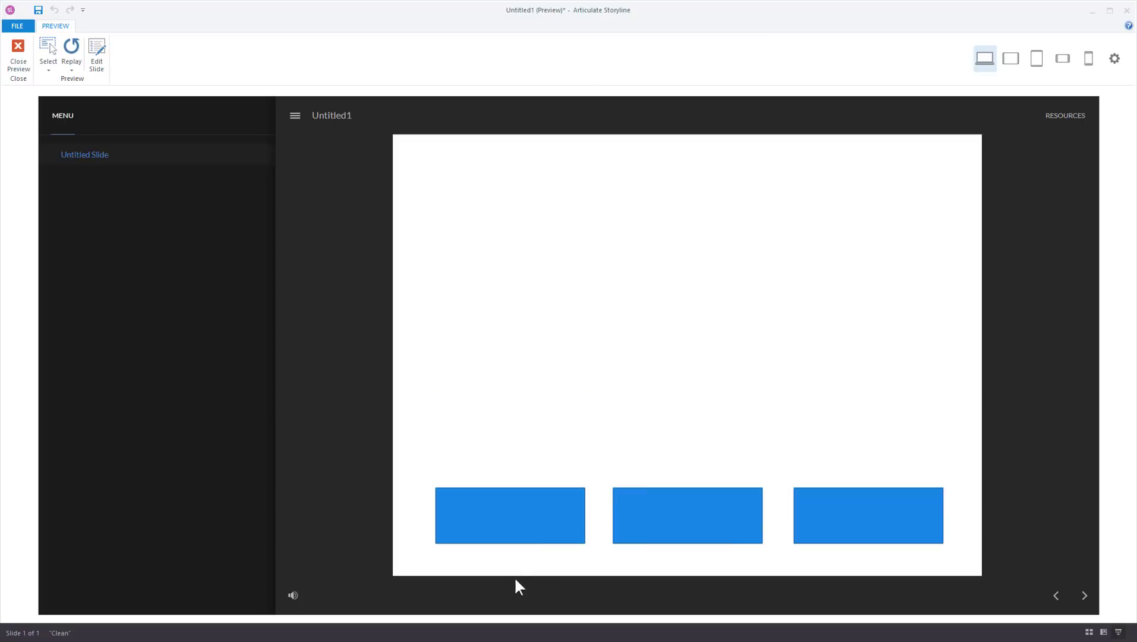
{"action": "left_click", "coordinate": [504, 520]}
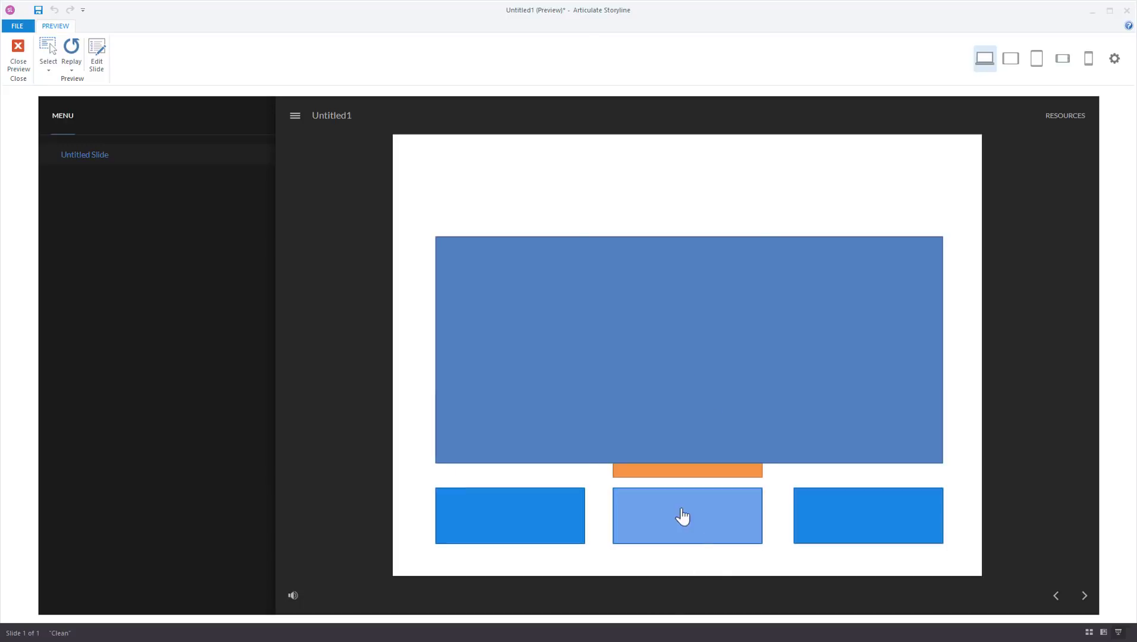
{"action": "left_click", "coordinate": [711, 529]}
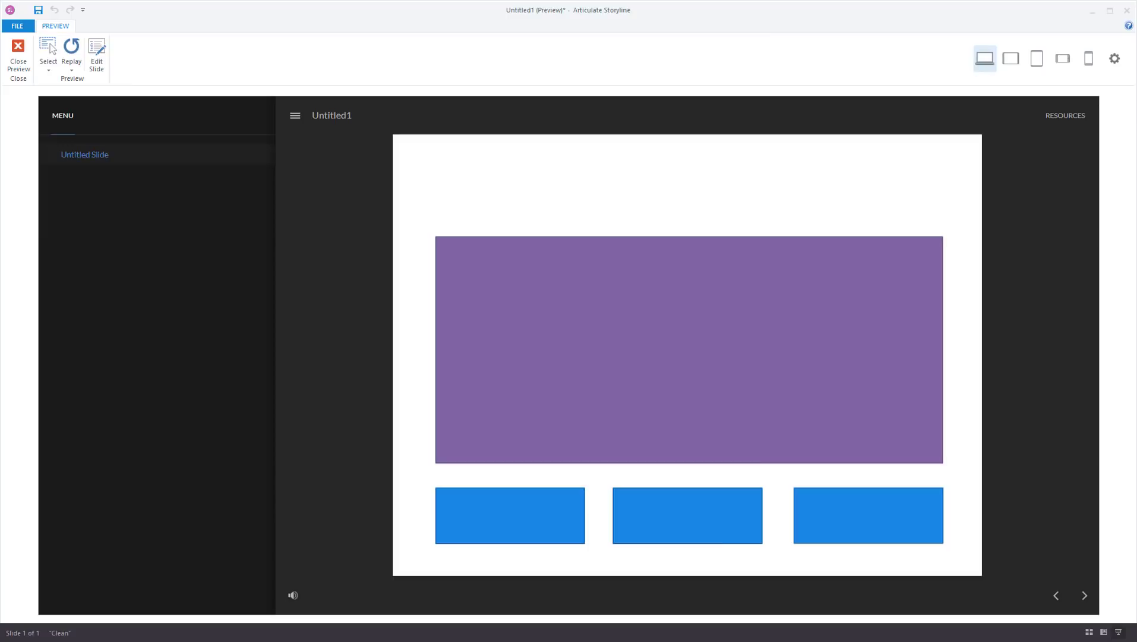
{"action": "left_click", "coordinate": [841, 537]}
{"action": "left_click", "coordinate": [643, 536]}
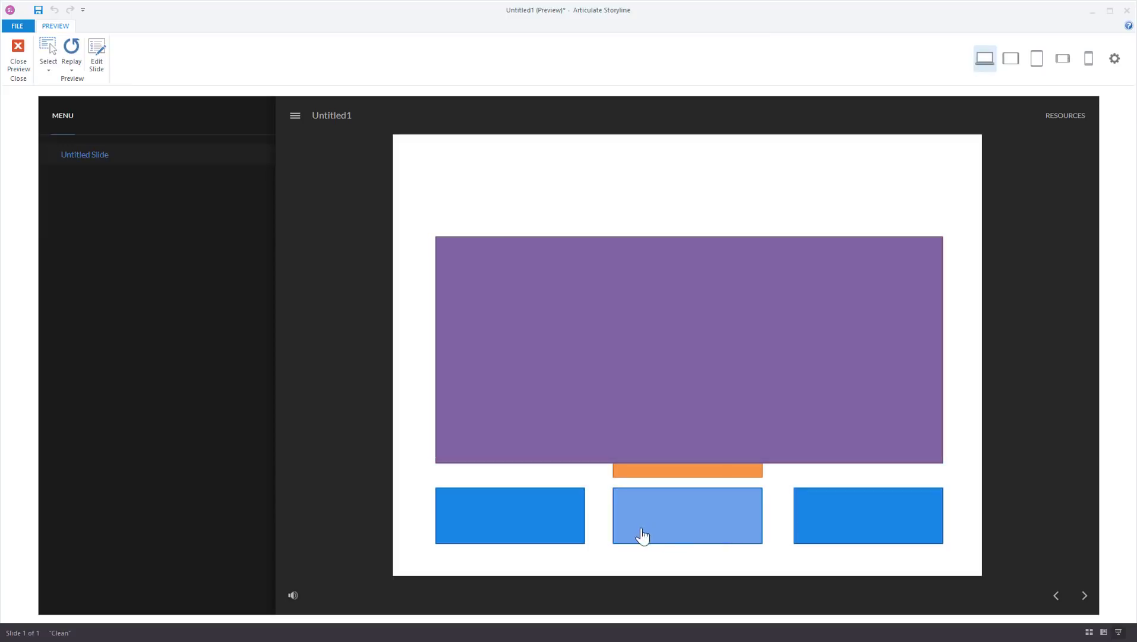
{"action": "left_click", "coordinate": [531, 529]}
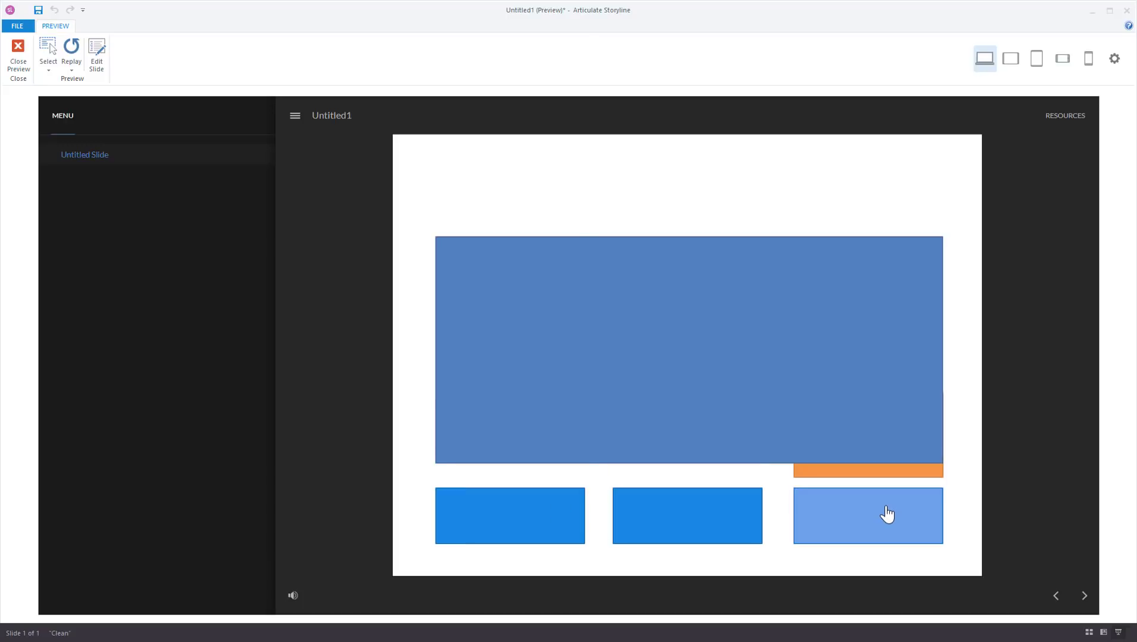
{"action": "left_click", "coordinate": [18, 58]}
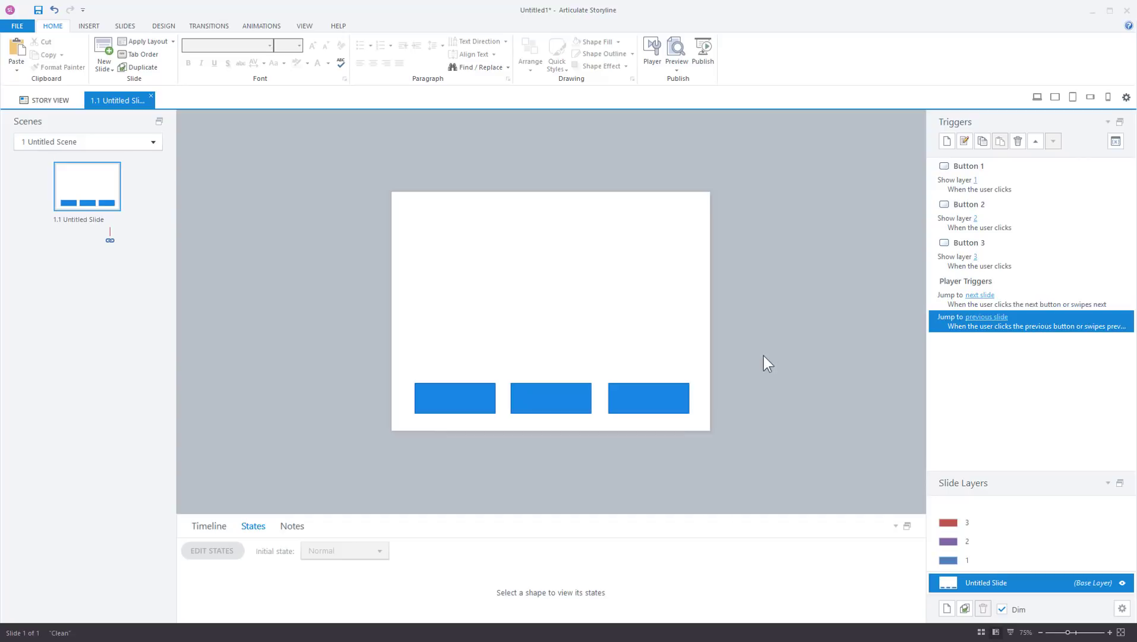
Inspect layer 1's contents, then add a new slide layer named 'top'
{"action": "left_click_drag", "start_coordinate": [758, 349], "coordinate": [378, 476]}
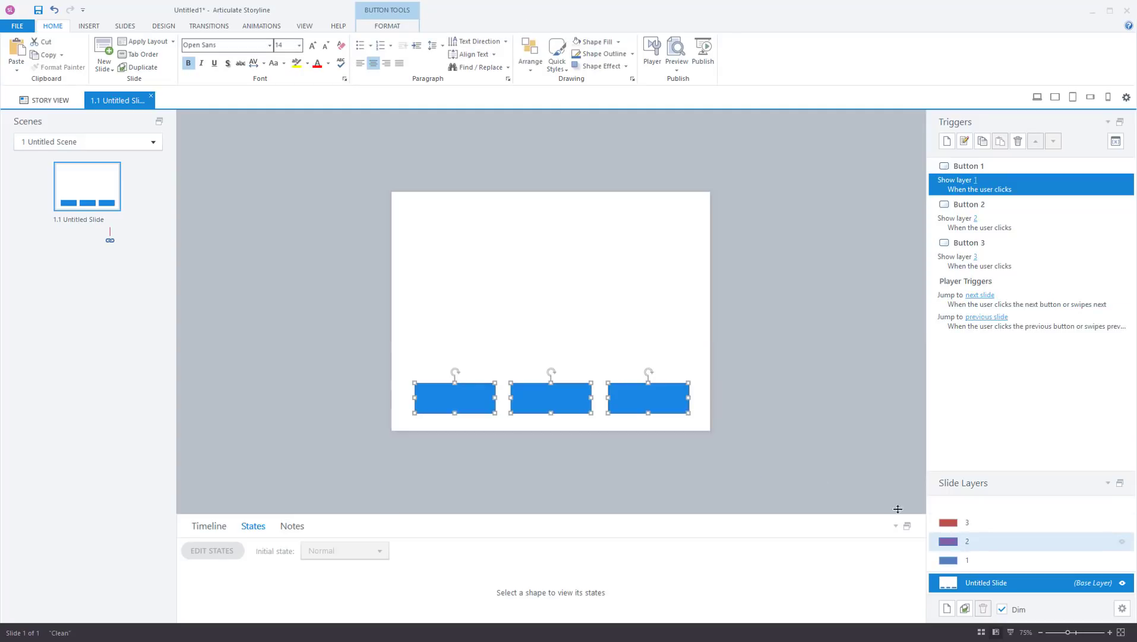
{"action": "left_click", "coordinate": [995, 559]}
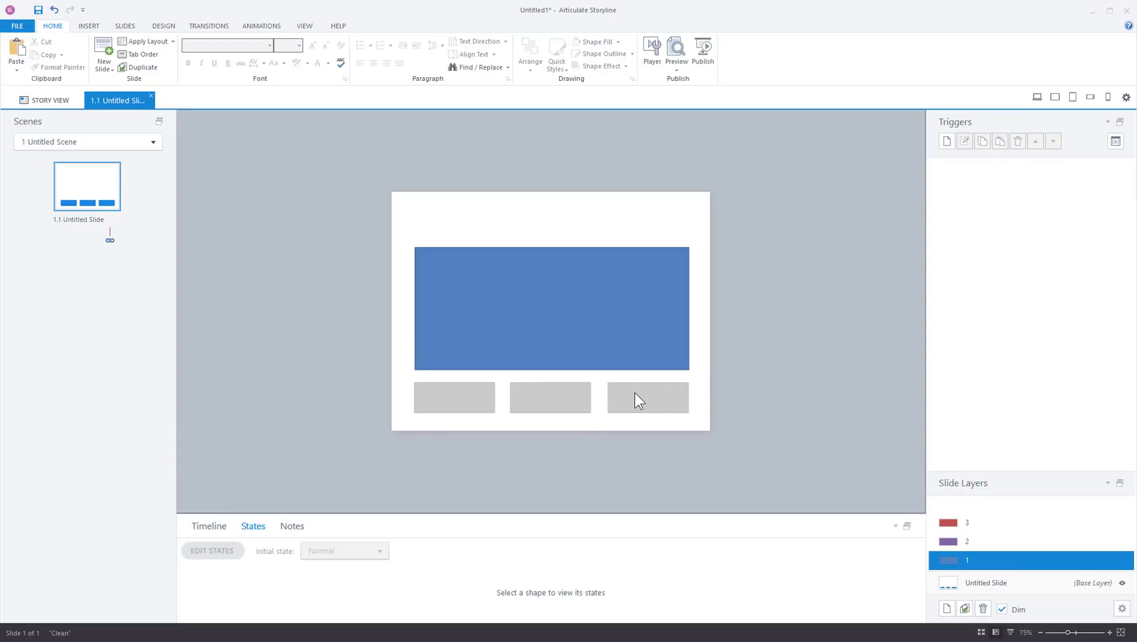
{"action": "left_click", "coordinate": [999, 584]}
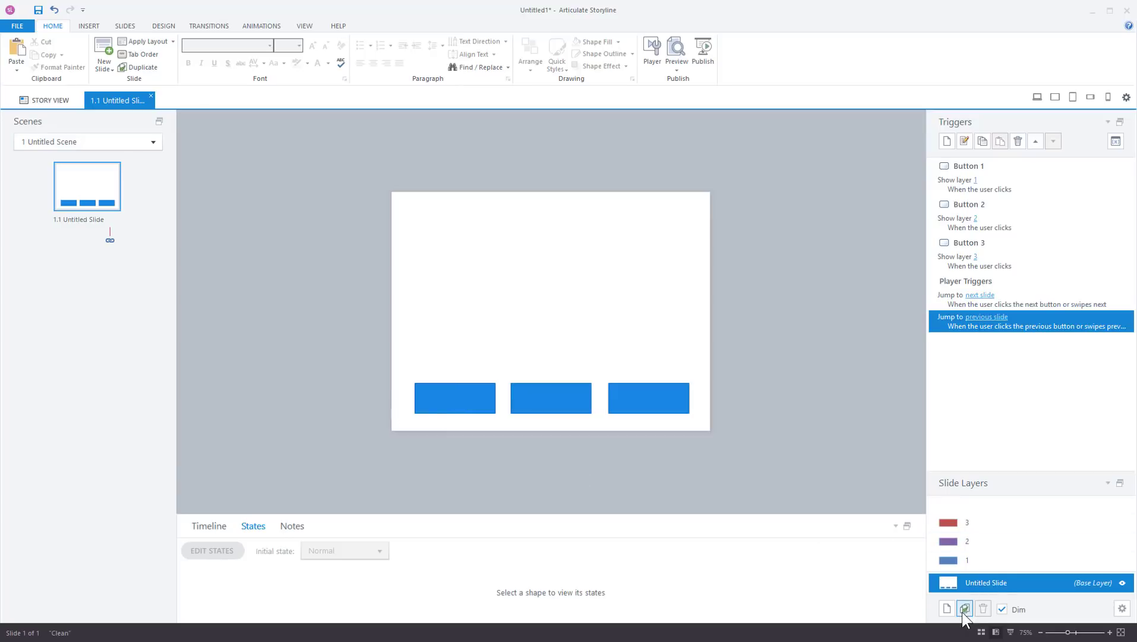
{"action": "left_click", "coordinate": [947, 609]}
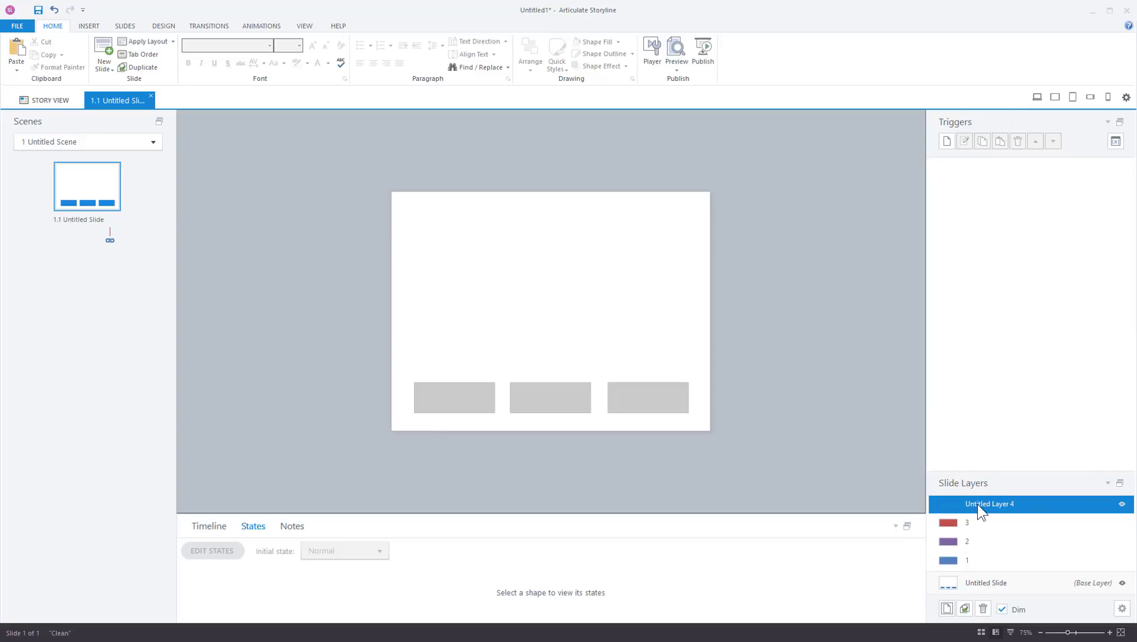
{"action": "key", "text": "BackSpace"}
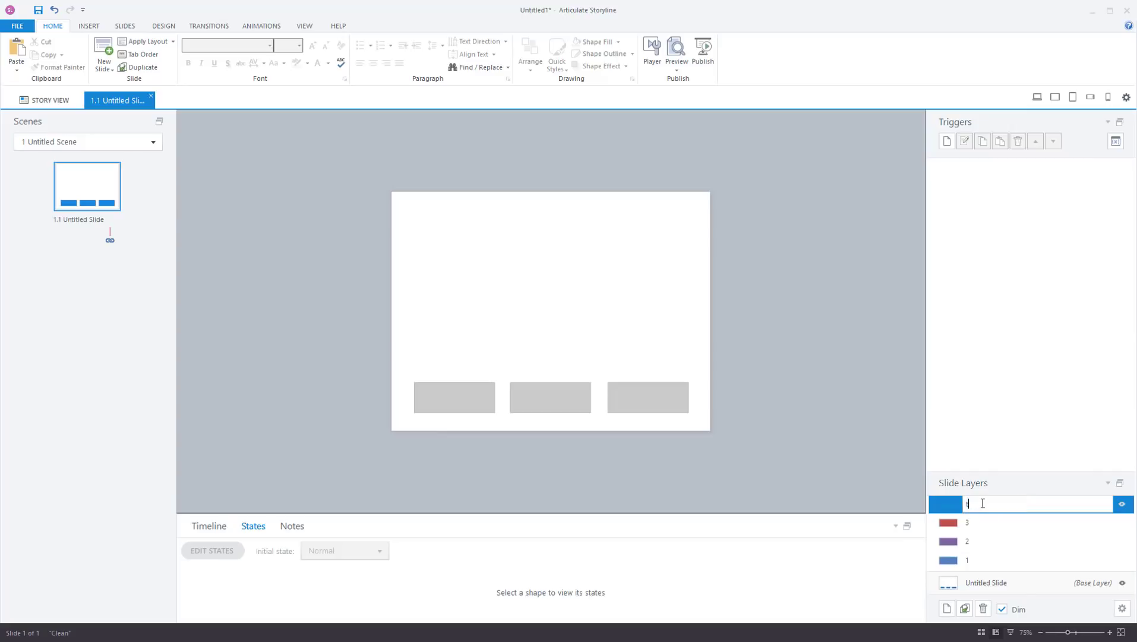
{"action": "type", "text": "top"}
{"action": "key", "text": "Return"}
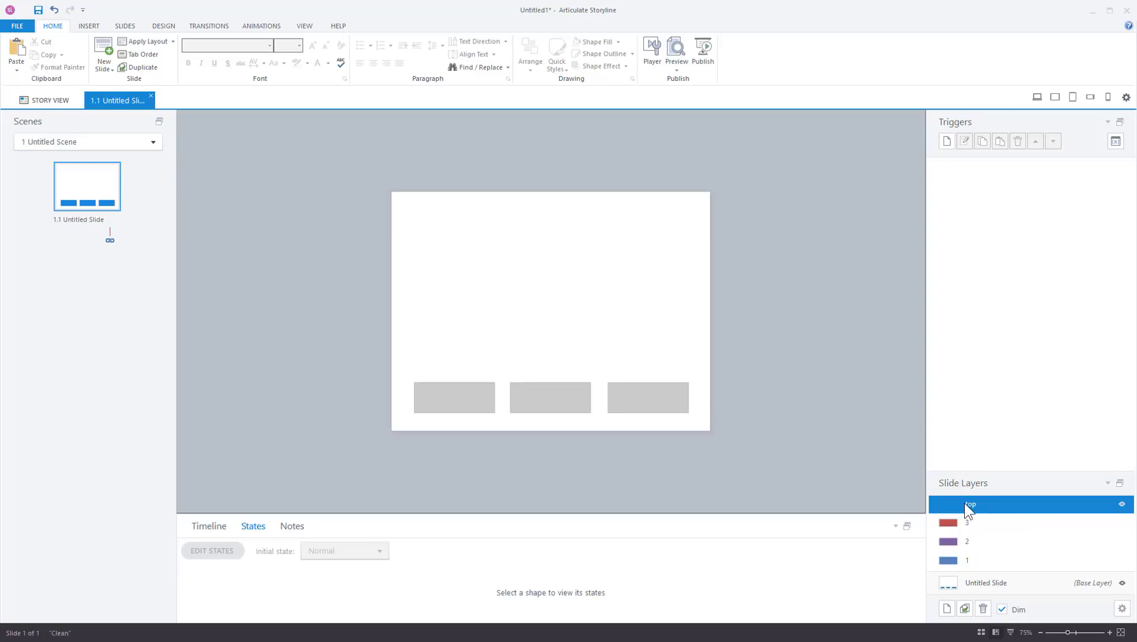
Cut the three blue buttons from the base layer and paste them onto the top layer
{"action": "left_click", "coordinate": [983, 576]}
{"action": "left_click_drag", "start_coordinate": [356, 361], "coordinate": [794, 469]}
{"action": "key", "text": "ctrl+x"}
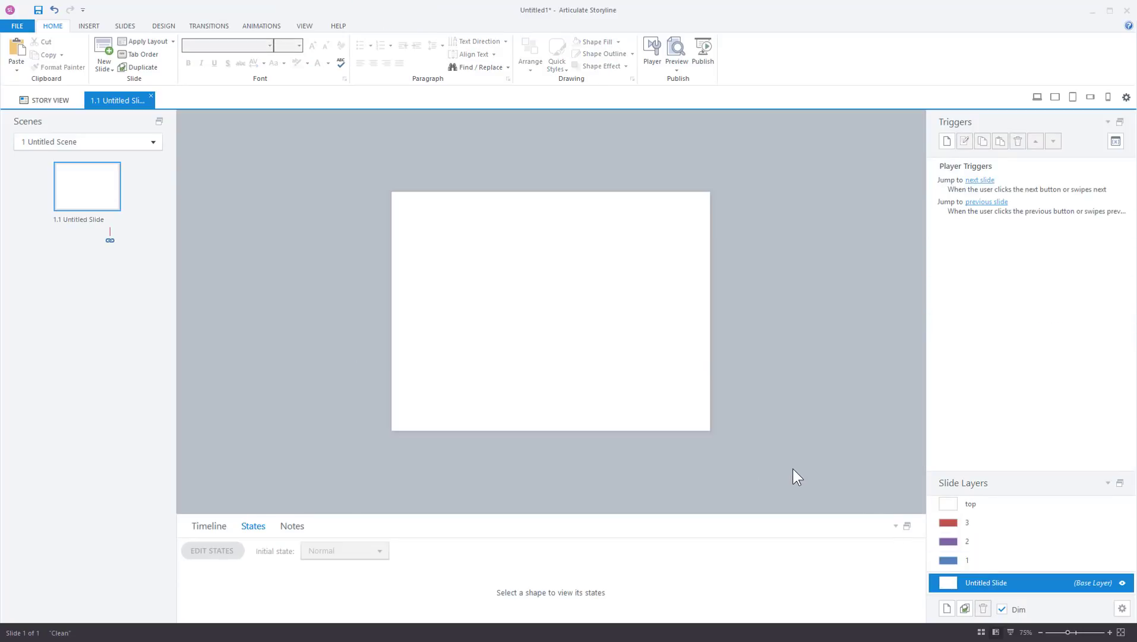
{"action": "left_click", "coordinate": [967, 504]}
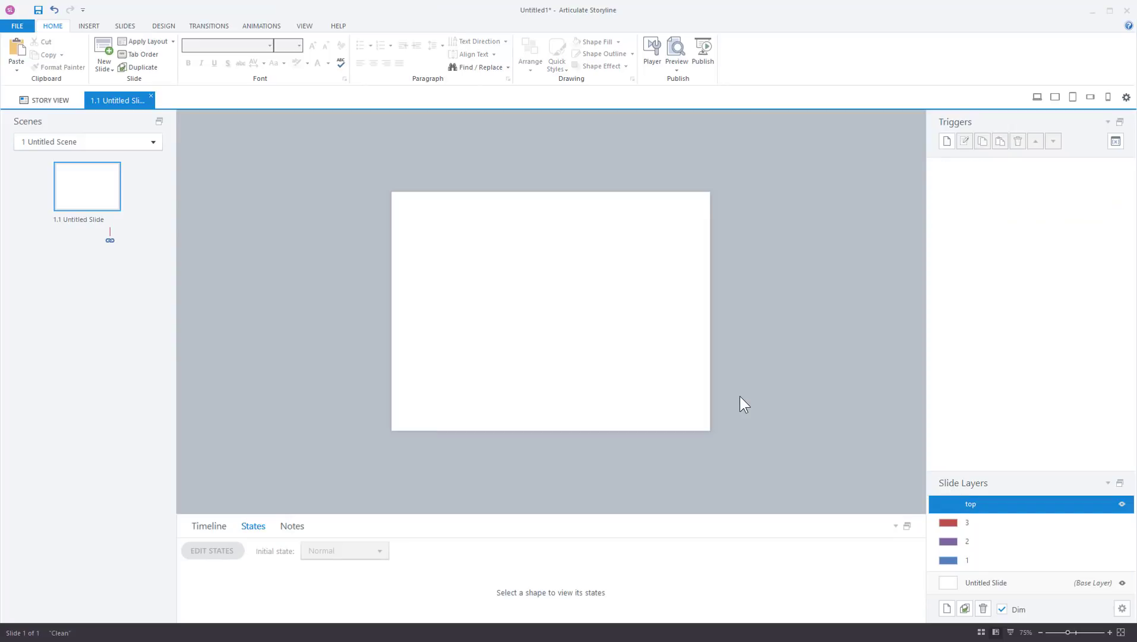
{"action": "key", "text": "ctrl+v"}
{"action": "left_click", "coordinate": [756, 369]}
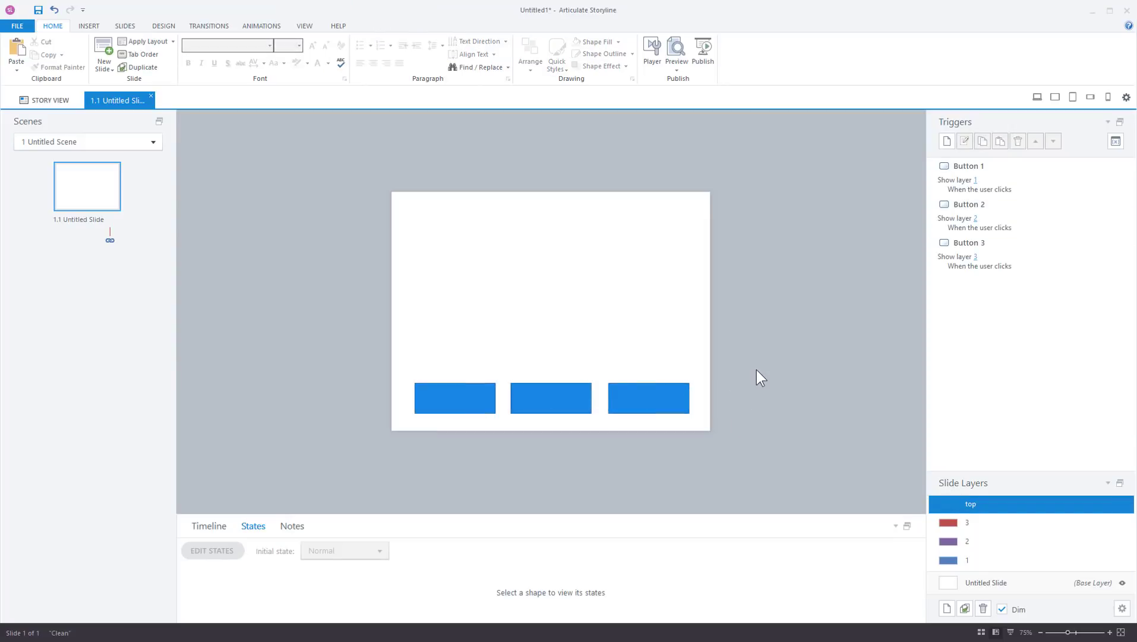
{"action": "left_click", "coordinate": [984, 580]}
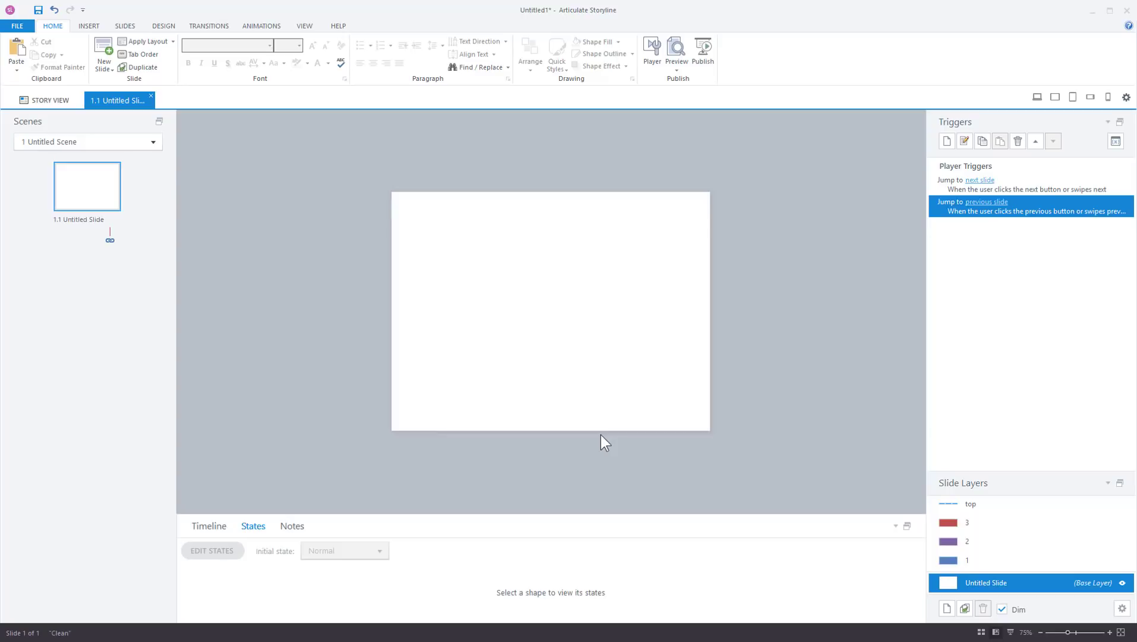
Add a base-layer trigger that shows the 'top' layer when the timeline starts
{"action": "left_click", "coordinate": [948, 141]}
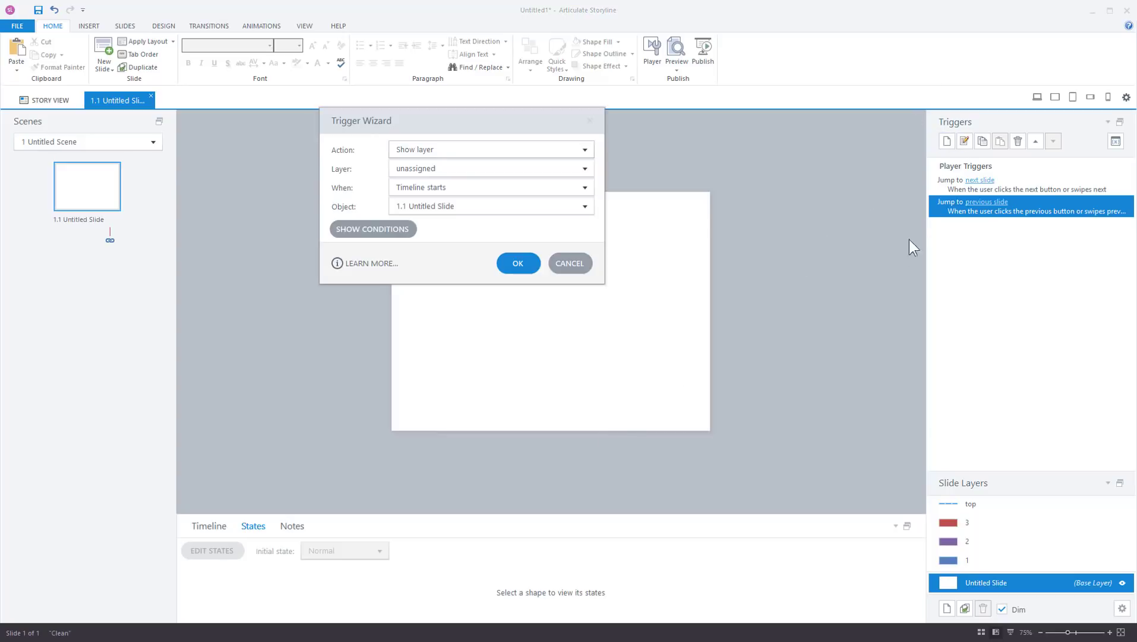
{"action": "left_click", "coordinate": [411, 169]}
{"action": "left_click", "coordinate": [432, 198]}
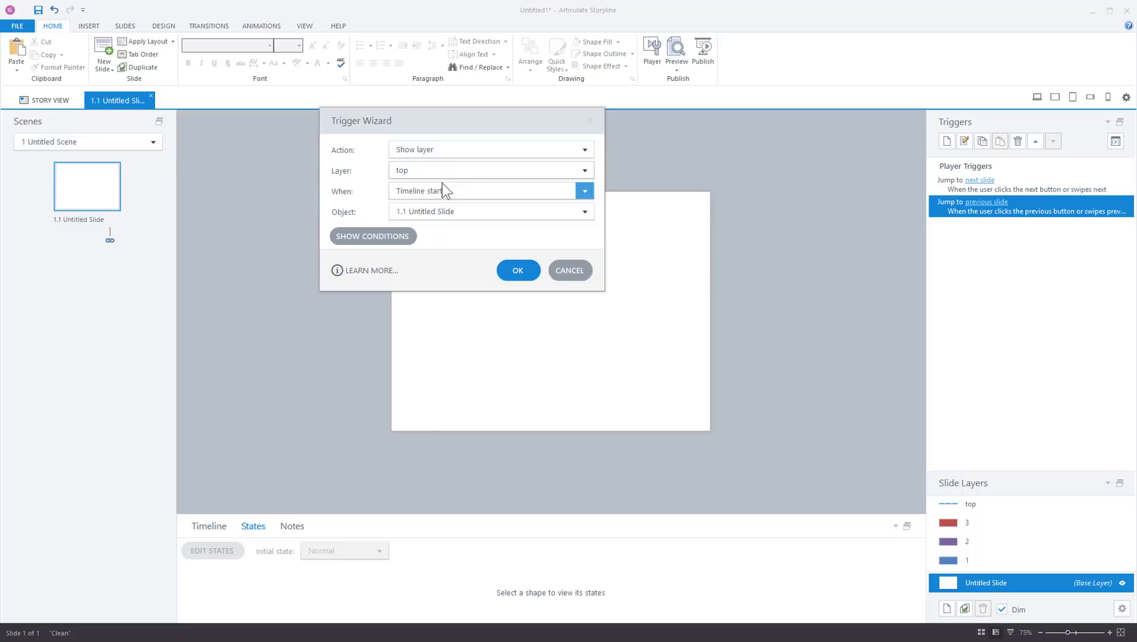
{"action": "left_click", "coordinate": [516, 270]}
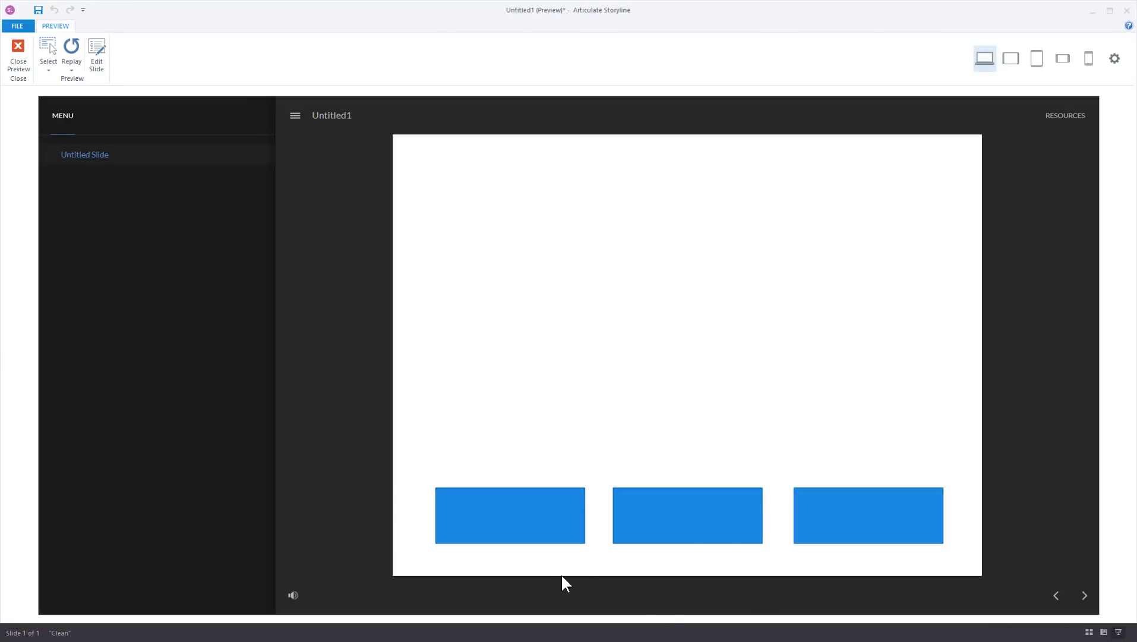
{"action": "left_click", "coordinate": [508, 528]}
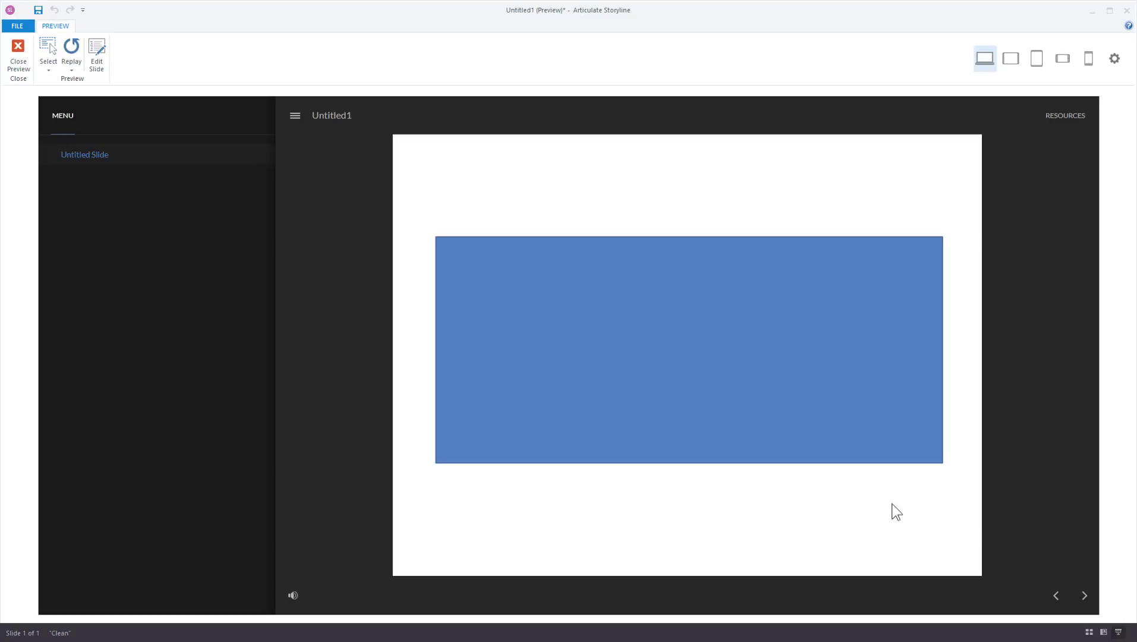
{"action": "left_click", "coordinate": [18, 53]}
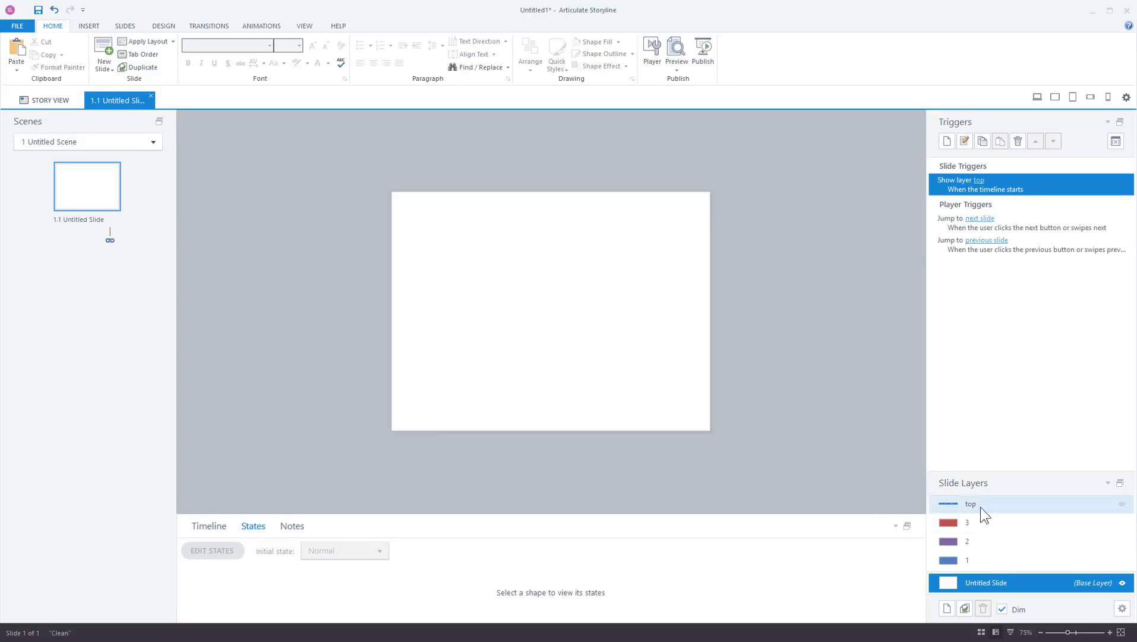
Turn off 'Hide other slide layers' in the top layer's properties
{"action": "left_click", "coordinate": [958, 505]}
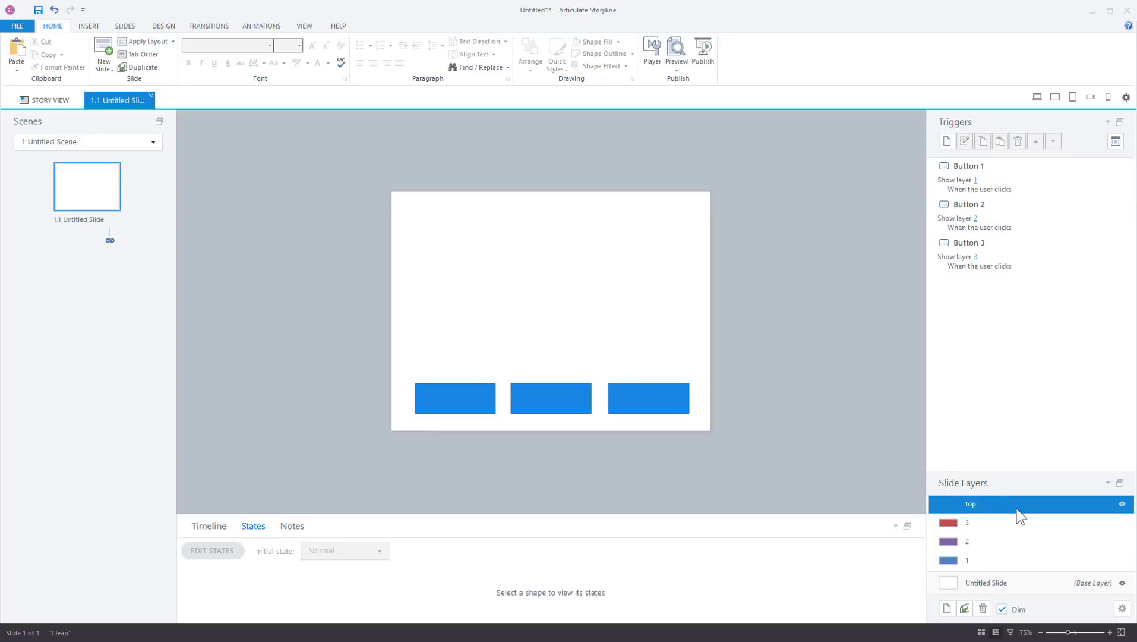
{"action": "left_click", "coordinate": [1122, 609]}
{"action": "left_click", "coordinate": [1121, 608]}
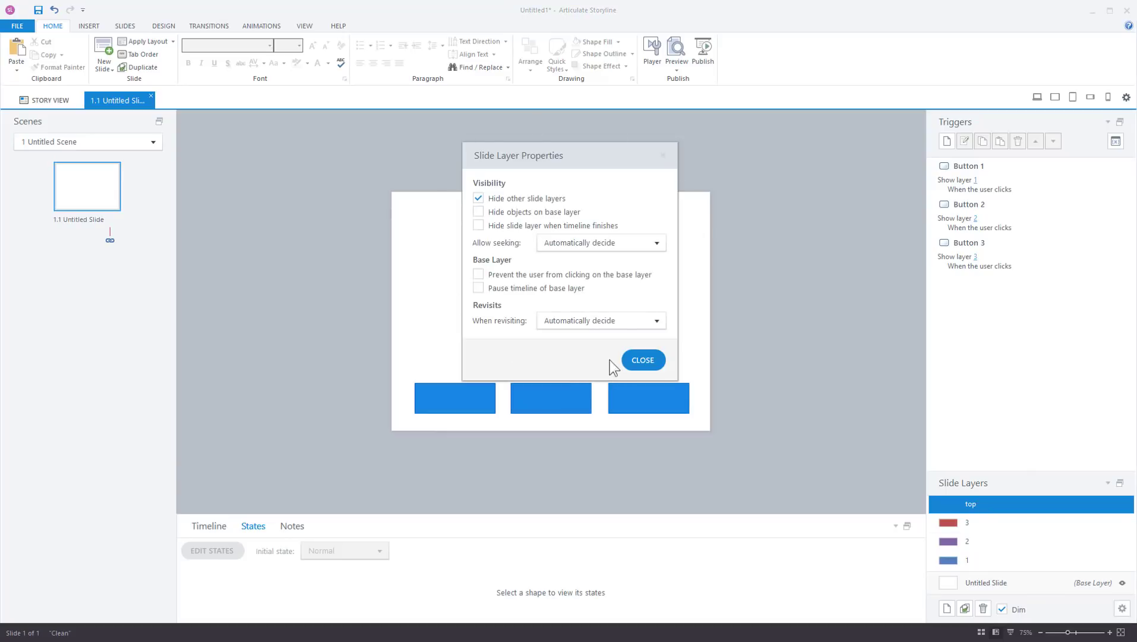
{"action": "left_click", "coordinate": [478, 204]}
{"action": "left_click", "coordinate": [478, 197]}
{"action": "left_click", "coordinate": [636, 356]}
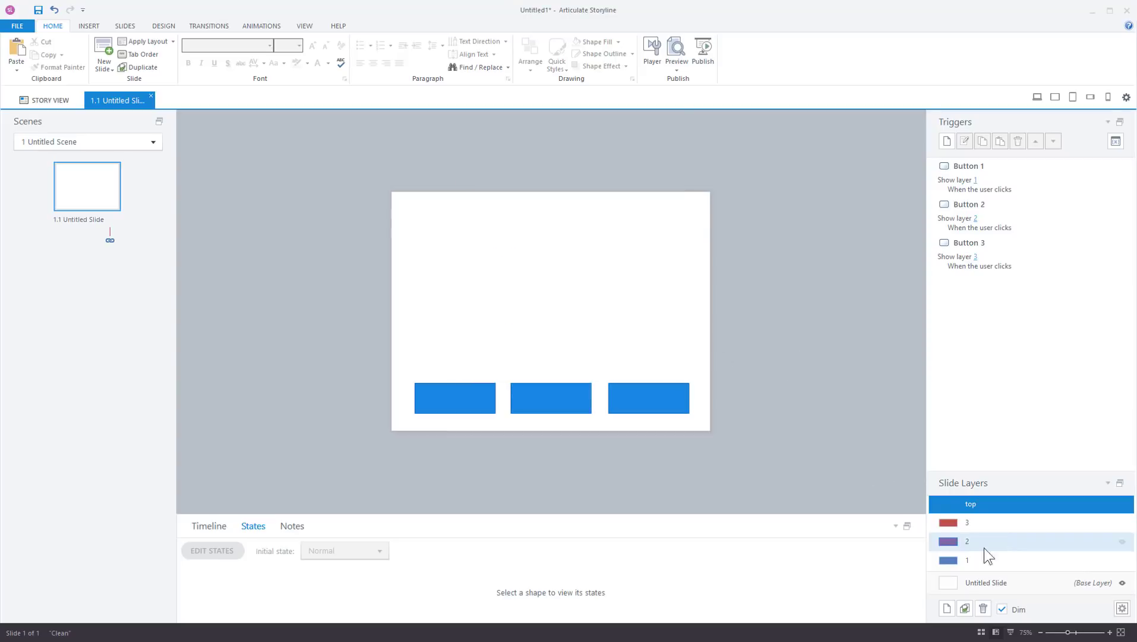
Turn off 'Hide other slide layers' for layers 1, 2 and 3
{"action": "left_click", "coordinate": [999, 559]}
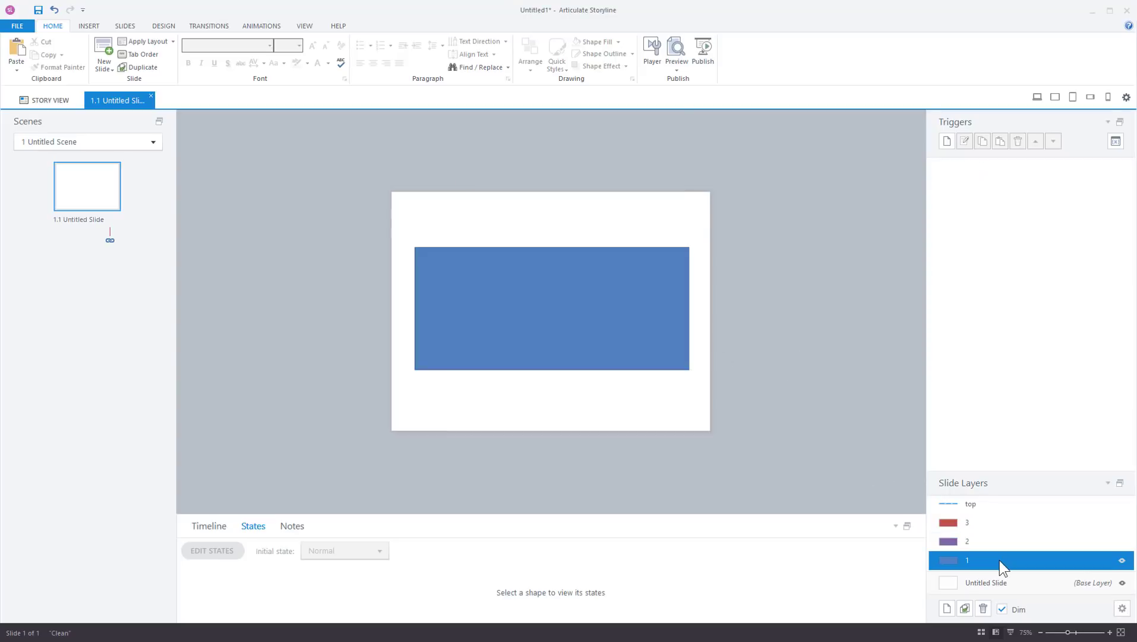
{"action": "double_click", "coordinate": [1049, 561]}
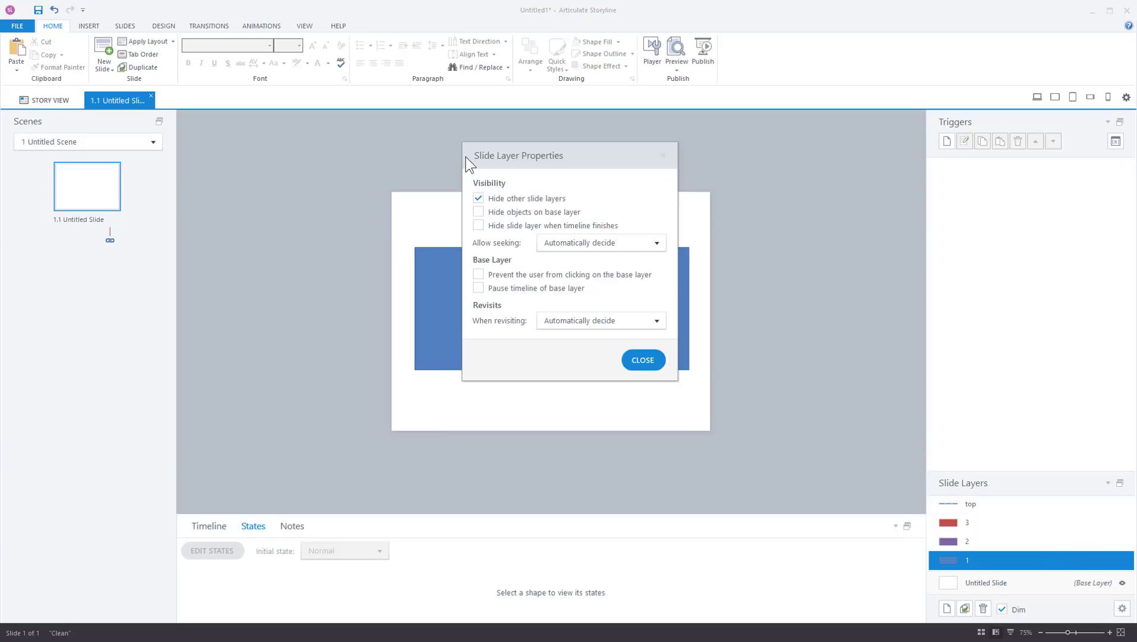
{"action": "left_click", "coordinate": [479, 198]}
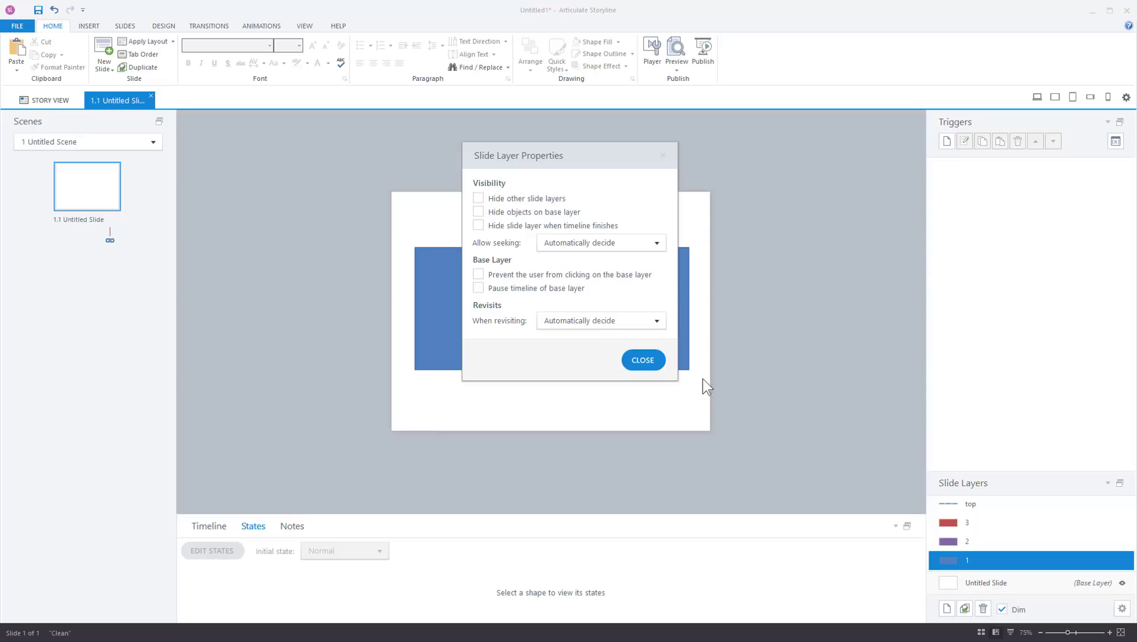
{"action": "left_click", "coordinate": [983, 540]}
{"action": "left_click", "coordinate": [499, 198]}
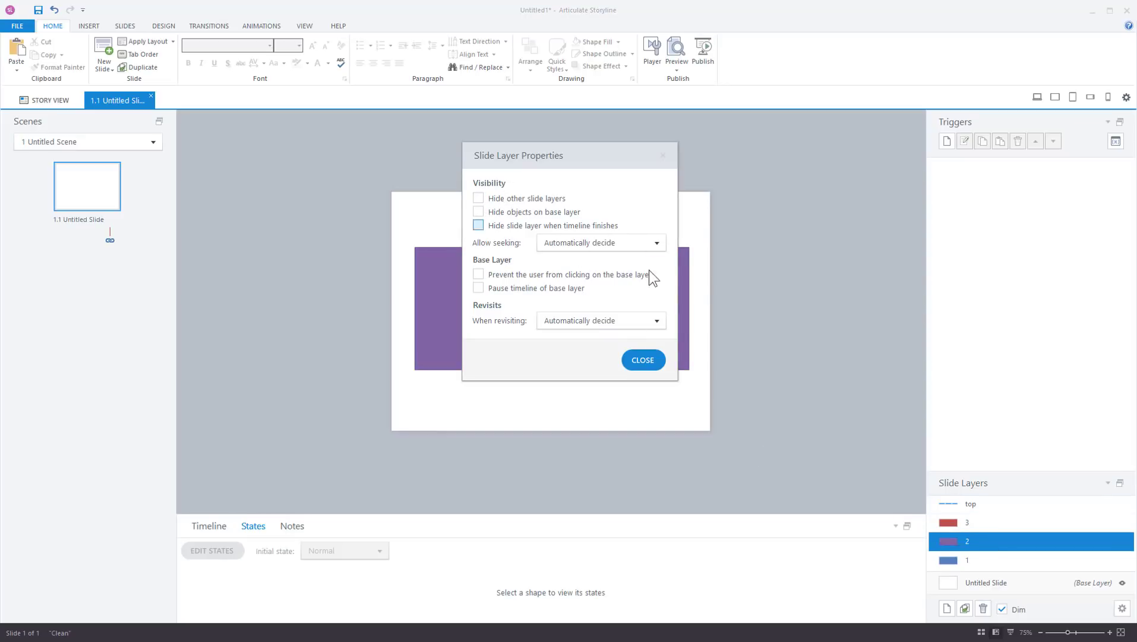
{"action": "left_click", "coordinate": [983, 523]}
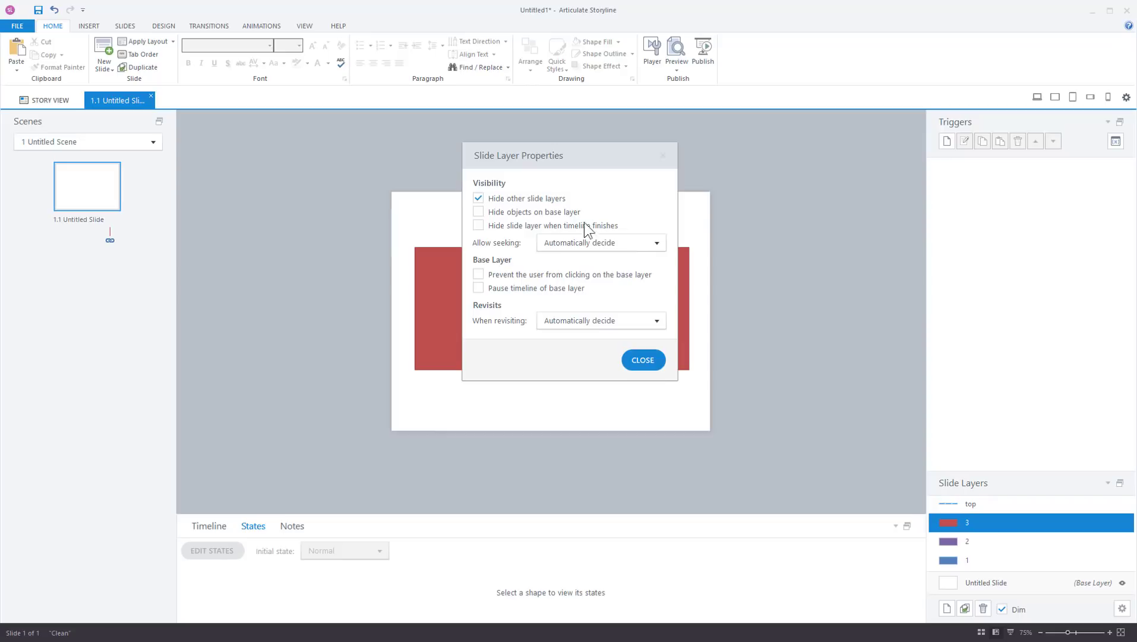
{"action": "left_click", "coordinate": [503, 198]}
{"action": "left_click", "coordinate": [642, 360]}
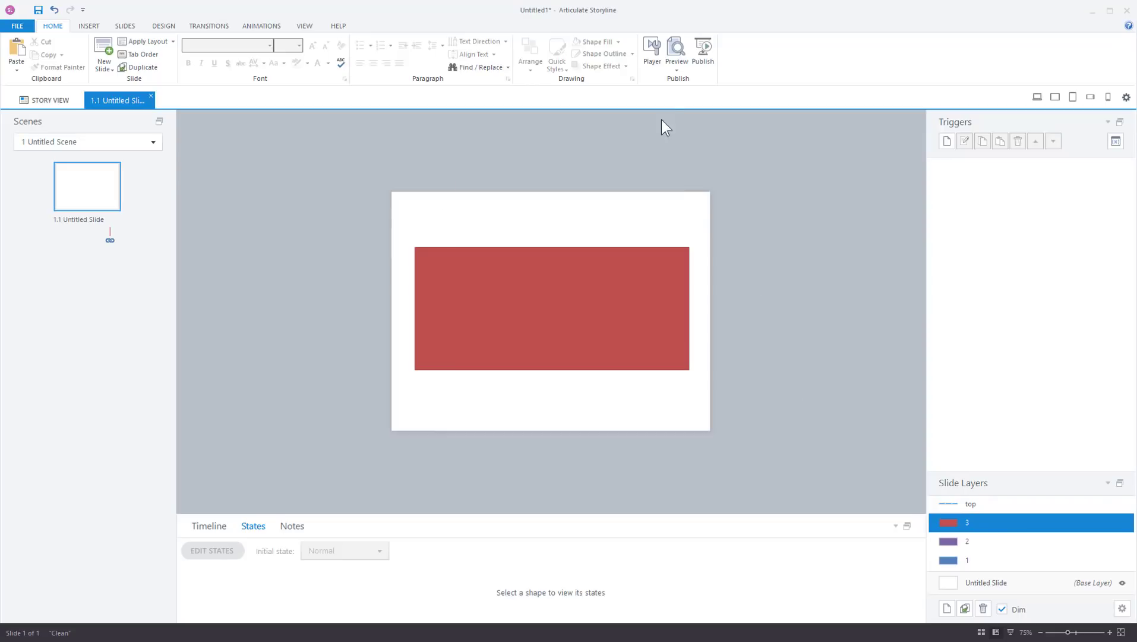
{"action": "left_click", "coordinate": [677, 69]}
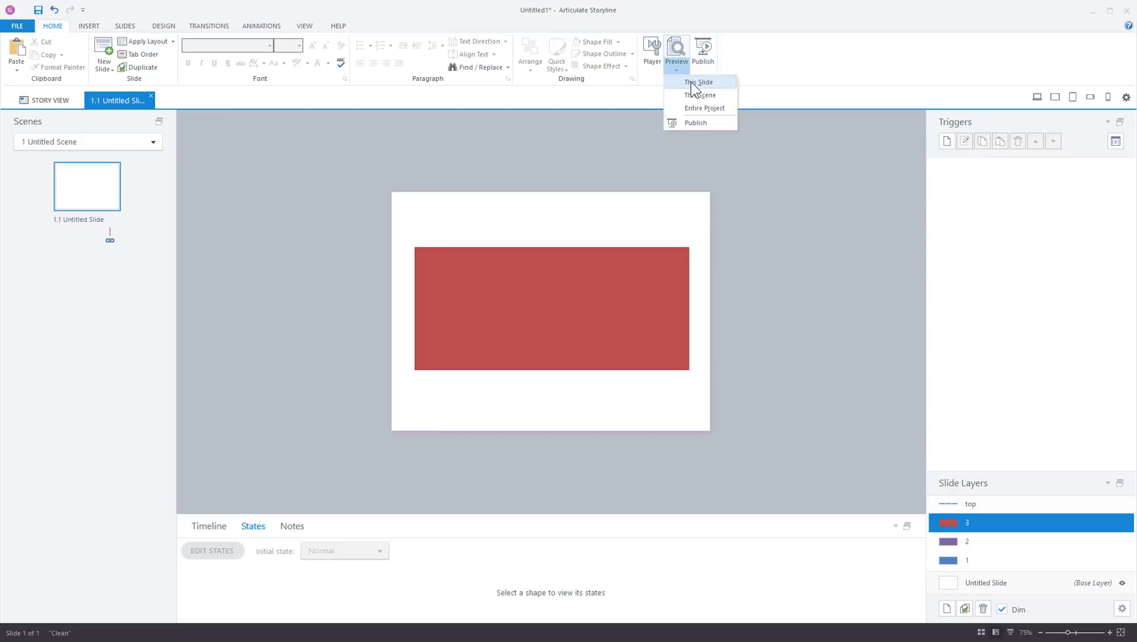
{"action": "left_click", "coordinate": [698, 83]}
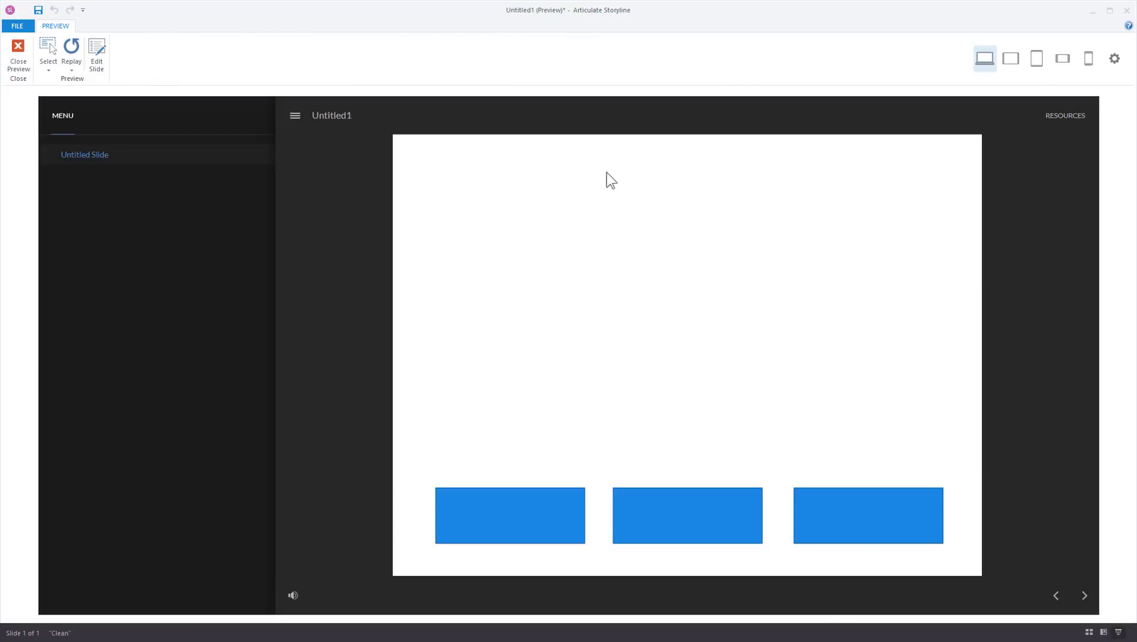
{"action": "mouse_move", "coordinate": [552, 523]}
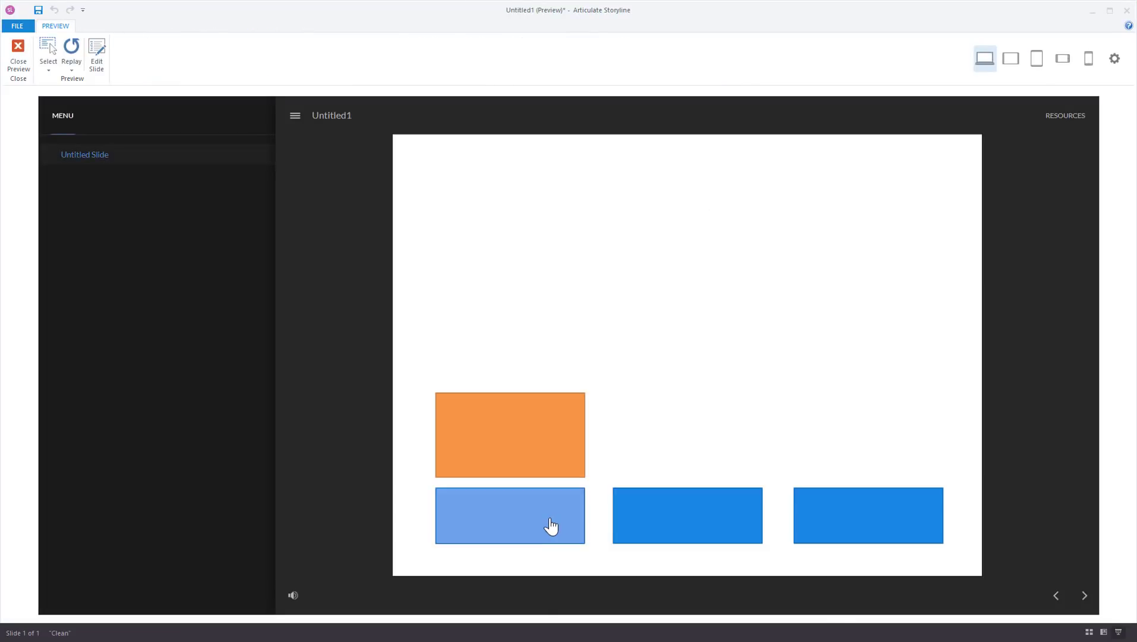
{"action": "left_click", "coordinate": [551, 525]}
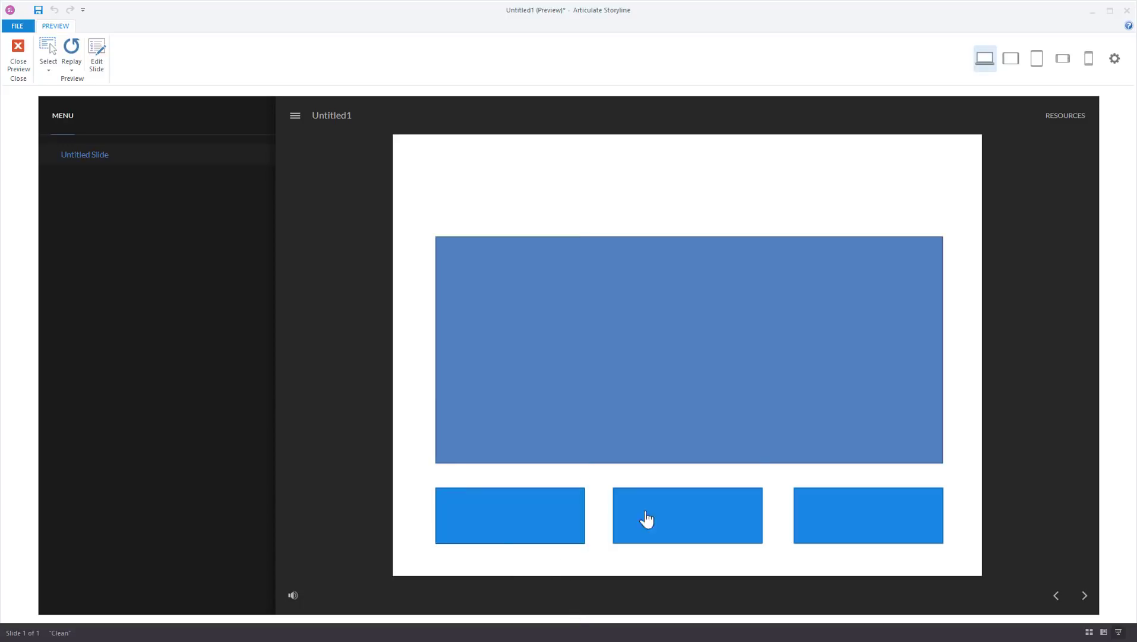
{"action": "mouse_move", "coordinate": [541, 520]}
{"action": "left_click", "coordinate": [685, 532]}
{"action": "left_click", "coordinate": [877, 527]}
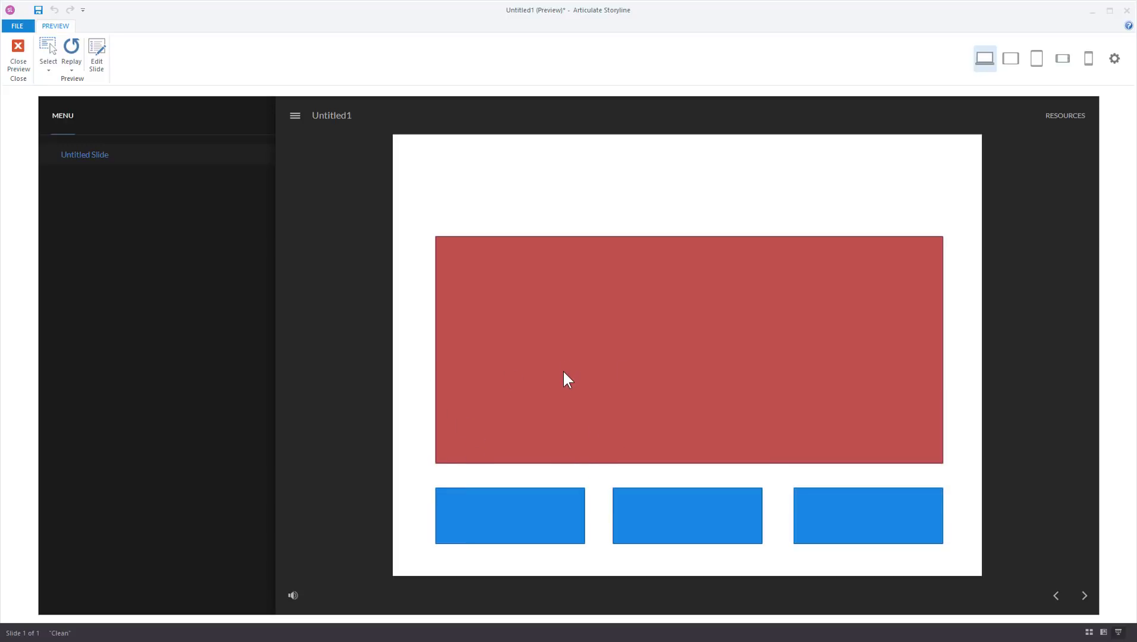
{"action": "left_click", "coordinate": [522, 523]}
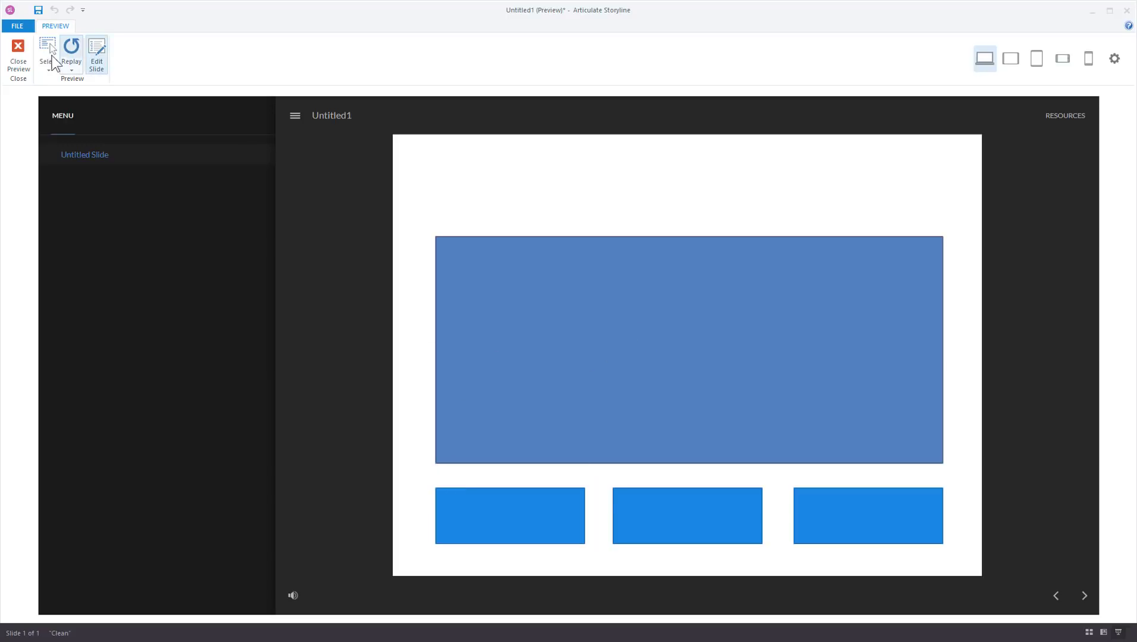
{"action": "left_click", "coordinate": [18, 52]}
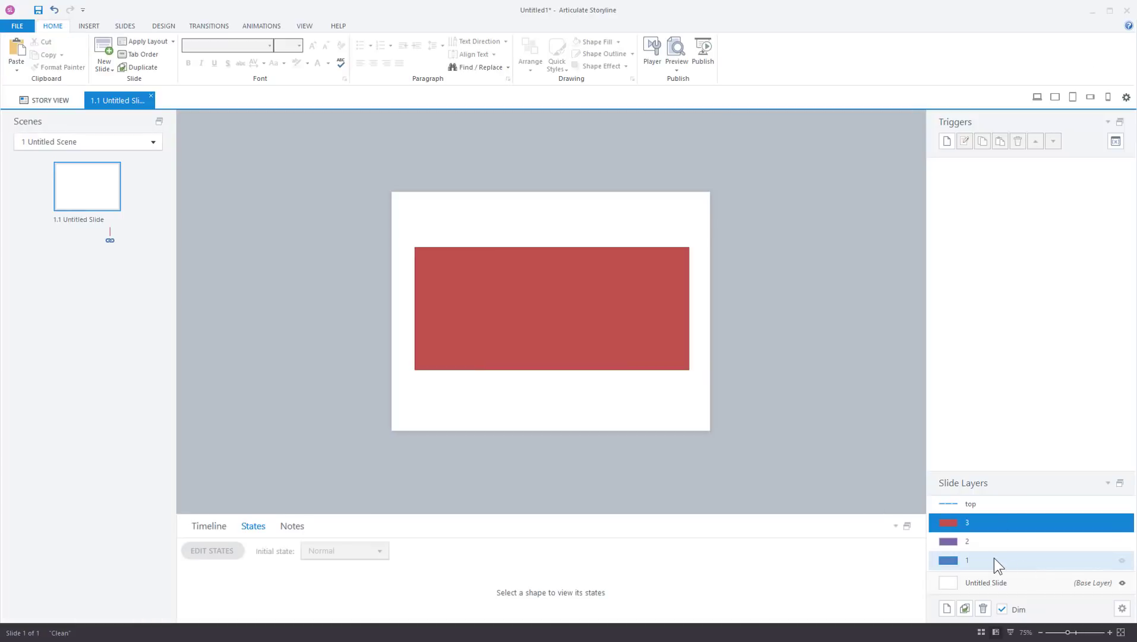
{"action": "left_click", "coordinate": [993, 558]}
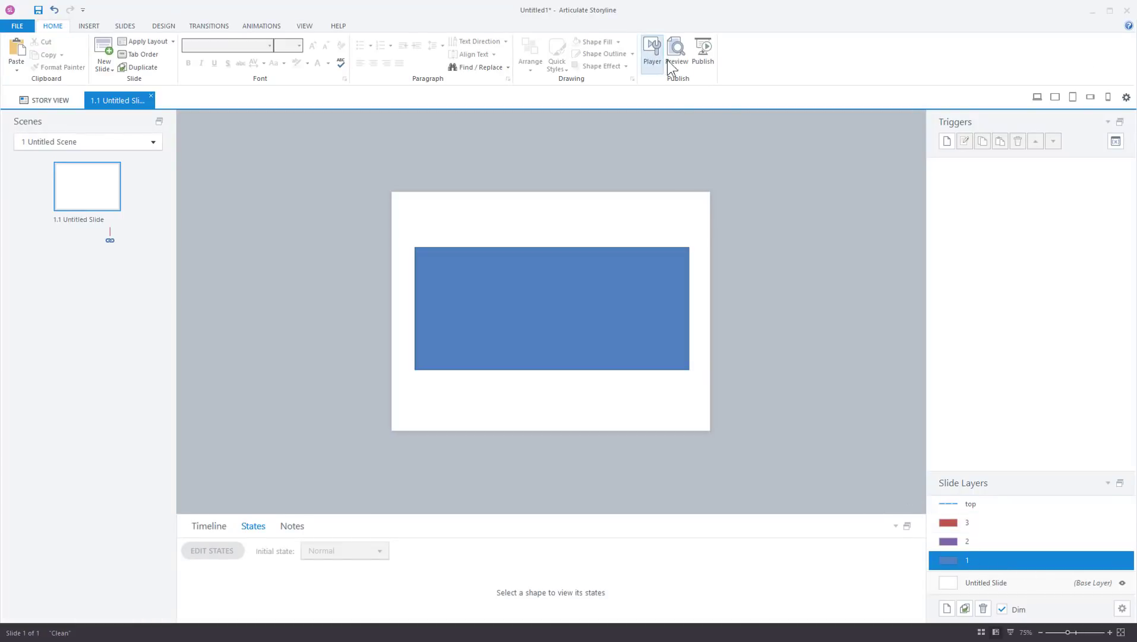
On layer 1, add a trigger showing the 'top' layer when the timeline starts
{"action": "left_click", "coordinate": [946, 143]}
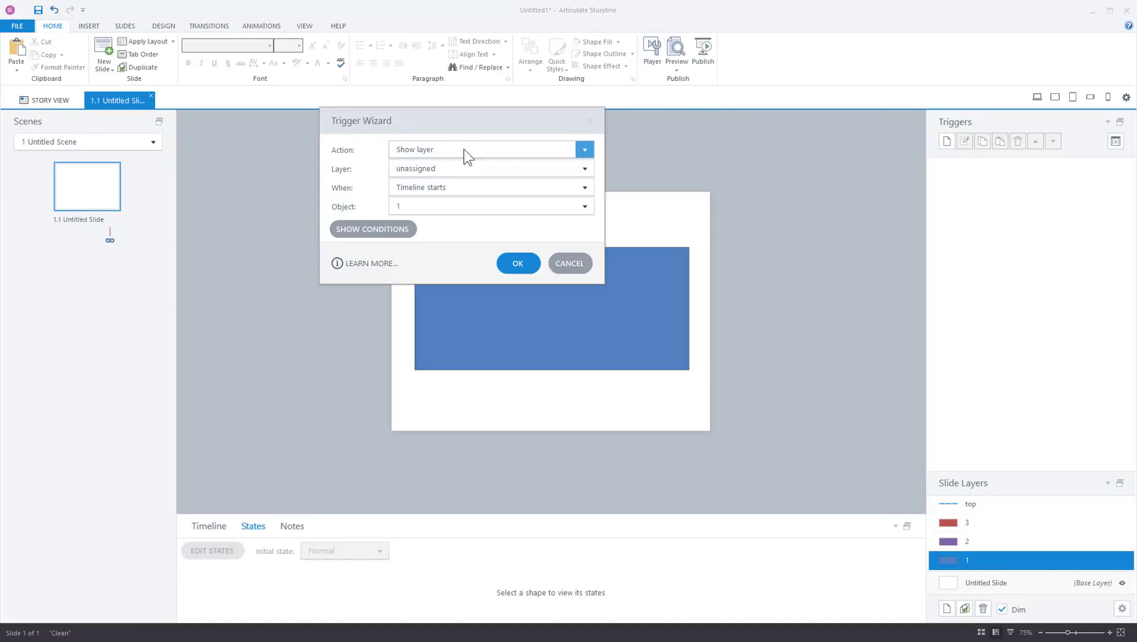
{"action": "left_click", "coordinate": [411, 167]}
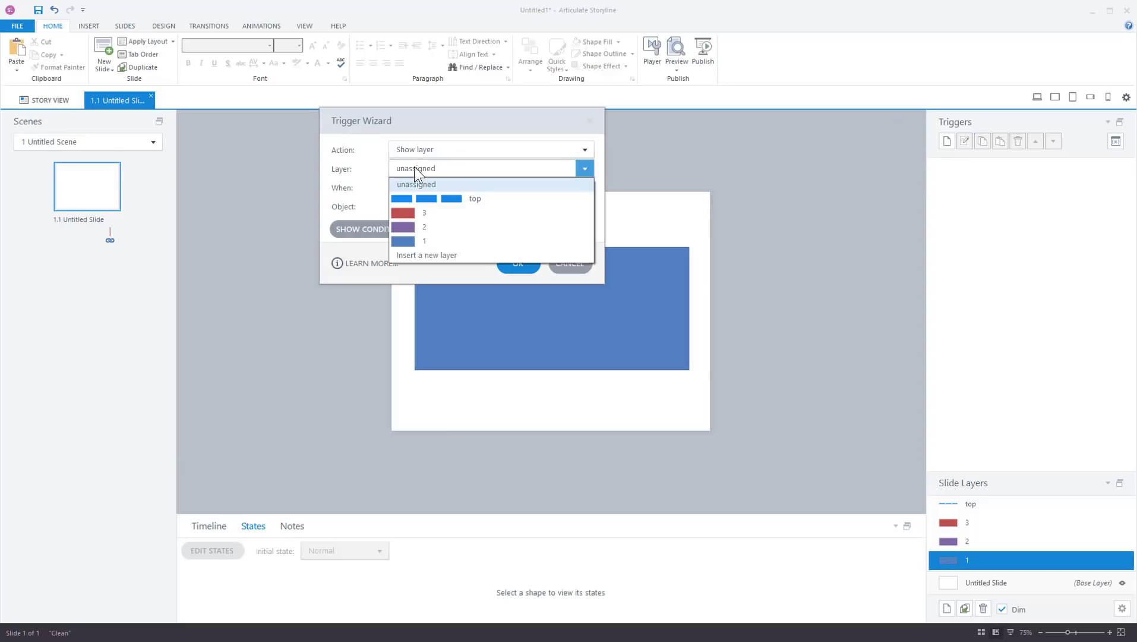
{"action": "left_click", "coordinate": [448, 200]}
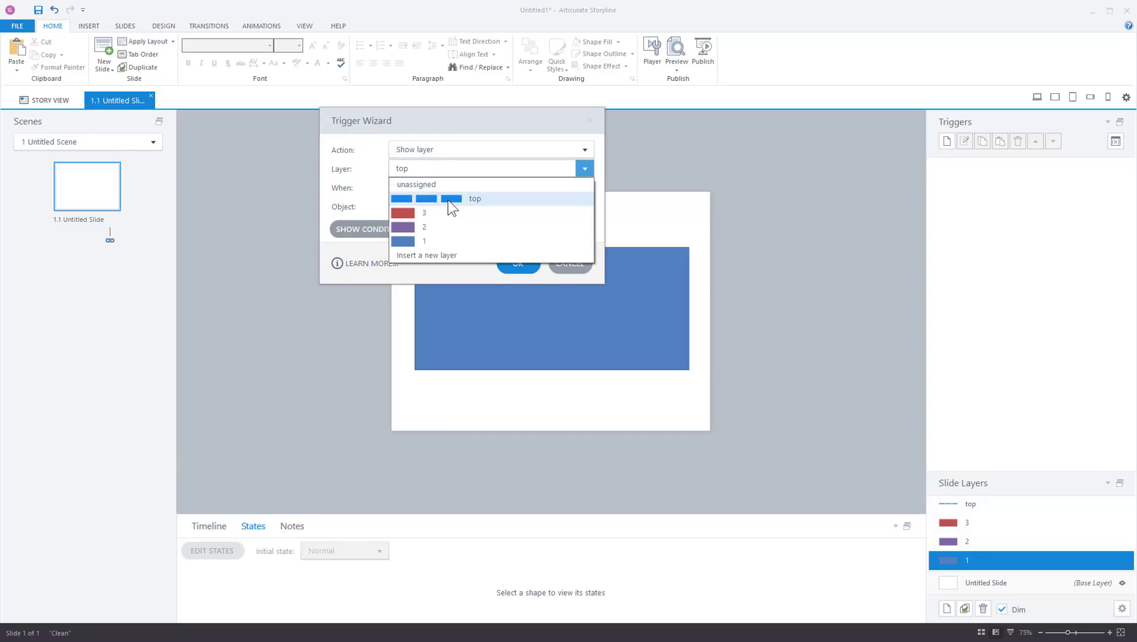
{"action": "left_click", "coordinate": [513, 269]}
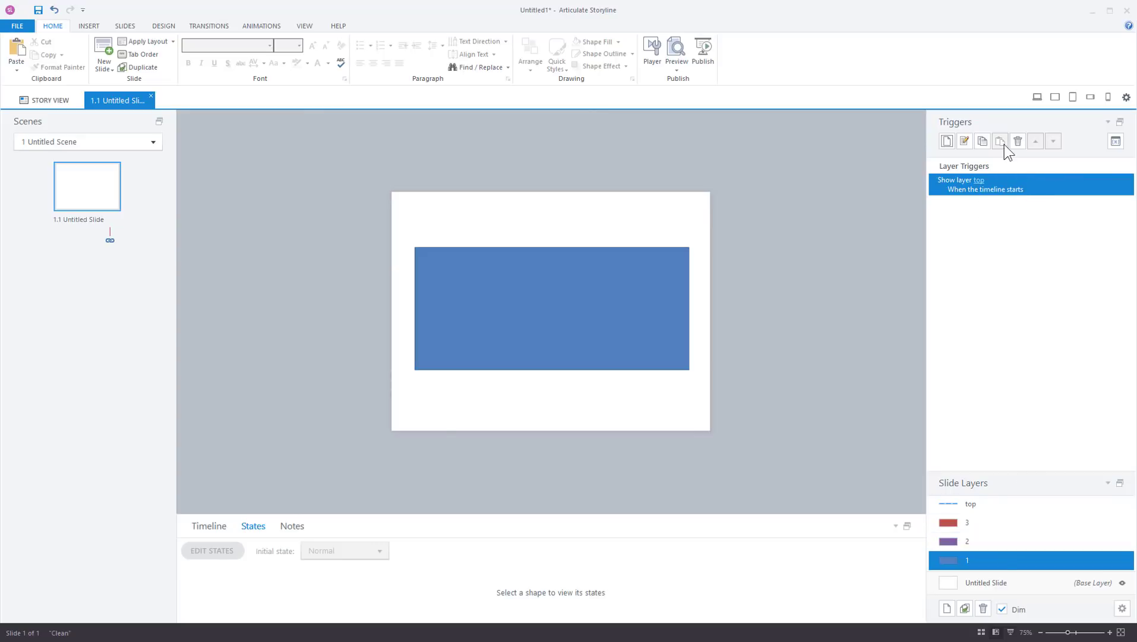
Copy that trigger onto layers 2 and 3, then preview the current slide
{"action": "left_click", "coordinate": [982, 140]}
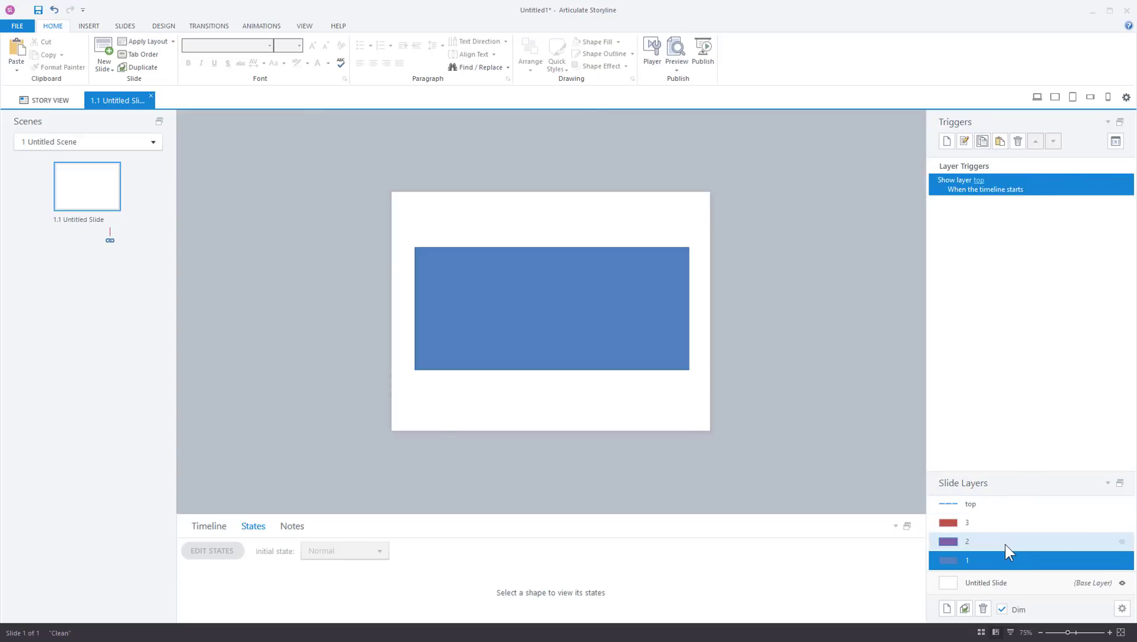
{"action": "left_click", "coordinate": [1006, 541]}
{"action": "left_click", "coordinate": [1000, 144]}
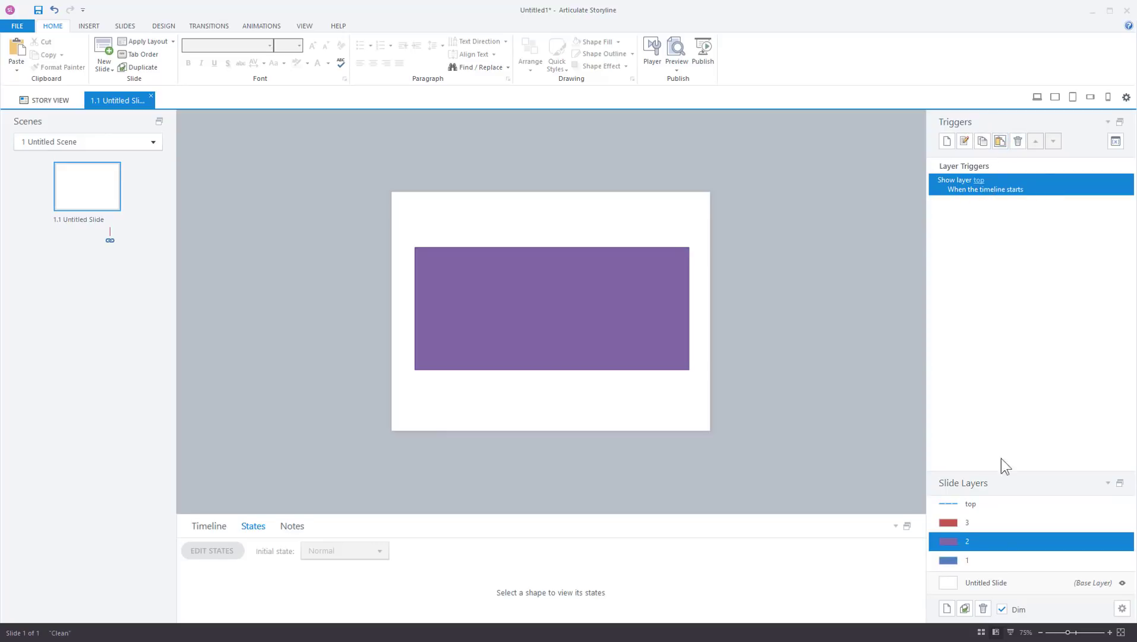
{"action": "left_click", "coordinate": [992, 524]}
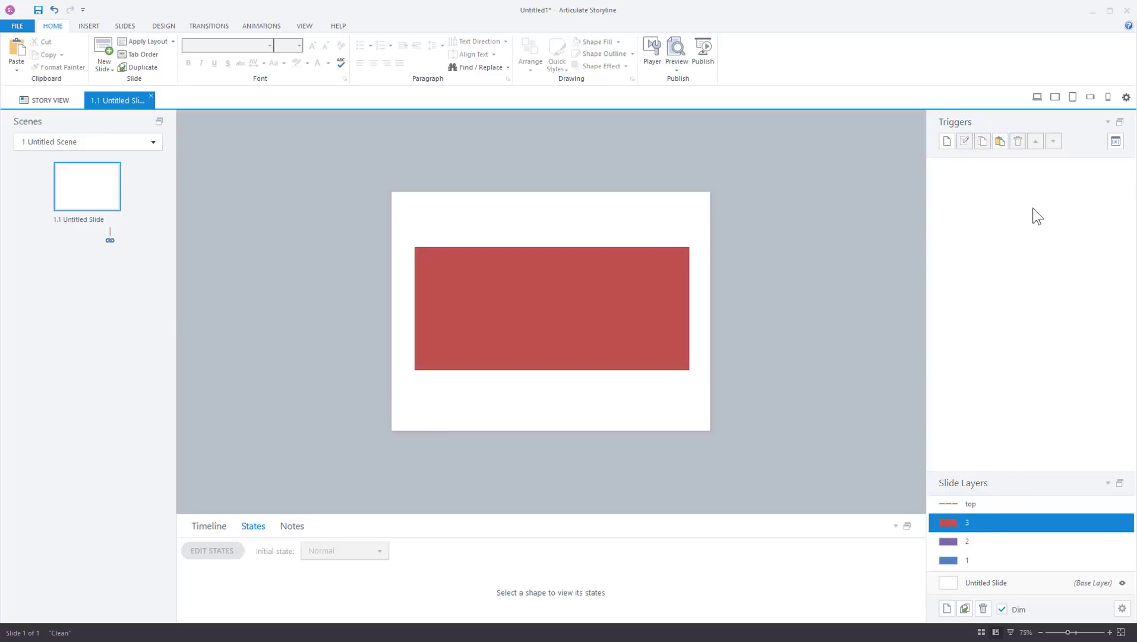
{"action": "left_click", "coordinate": [999, 143]}
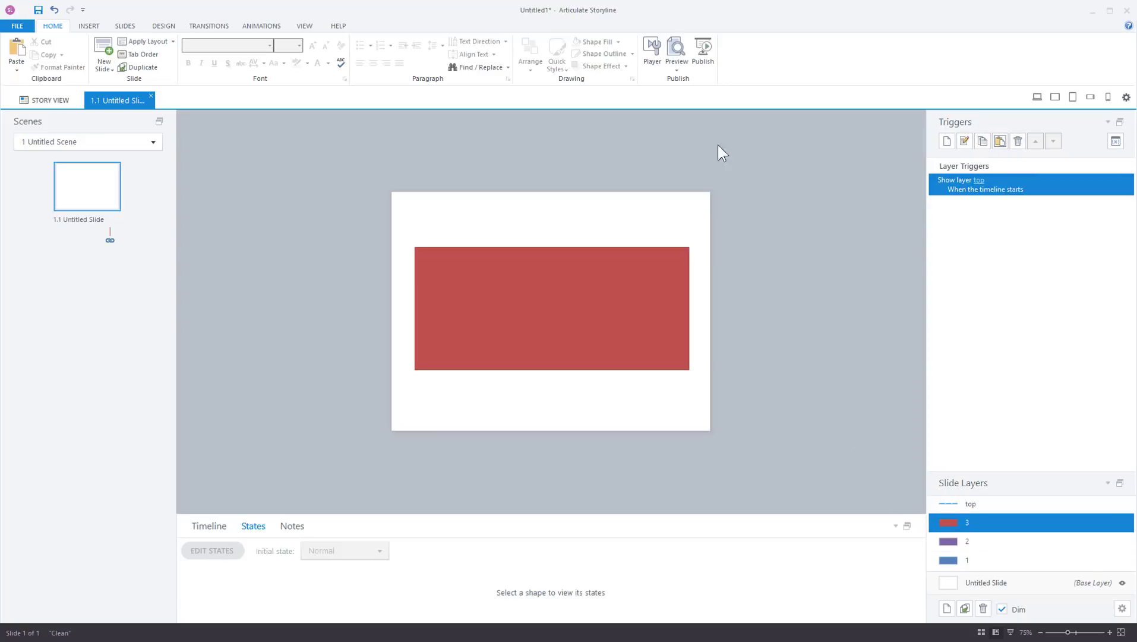
{"action": "left_click", "coordinate": [677, 72]}
{"action": "left_click", "coordinate": [694, 92]}
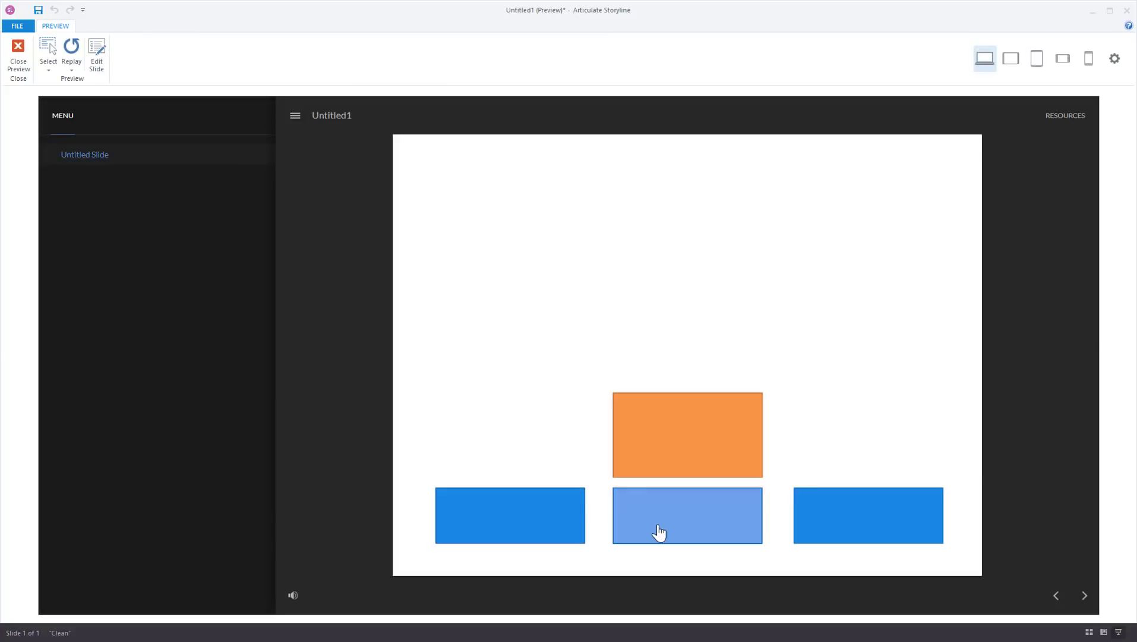
Click each button in the preview to switch between the blue, purple and red layers, then close it
{"action": "mouse_move", "coordinate": [873, 525]}
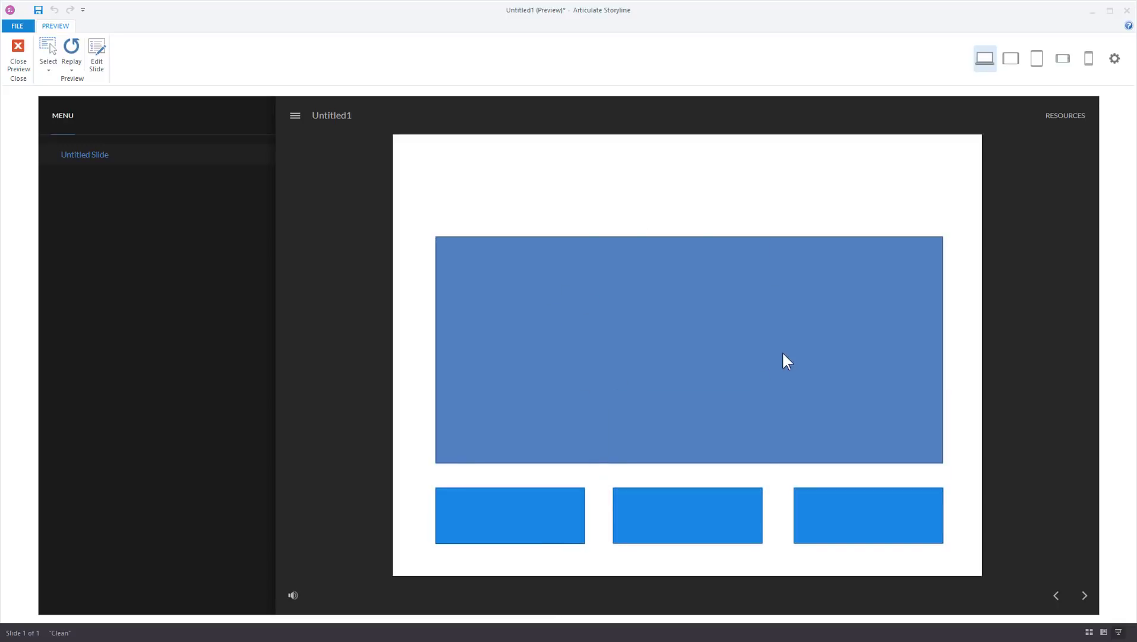
{"action": "left_click", "coordinate": [689, 527]}
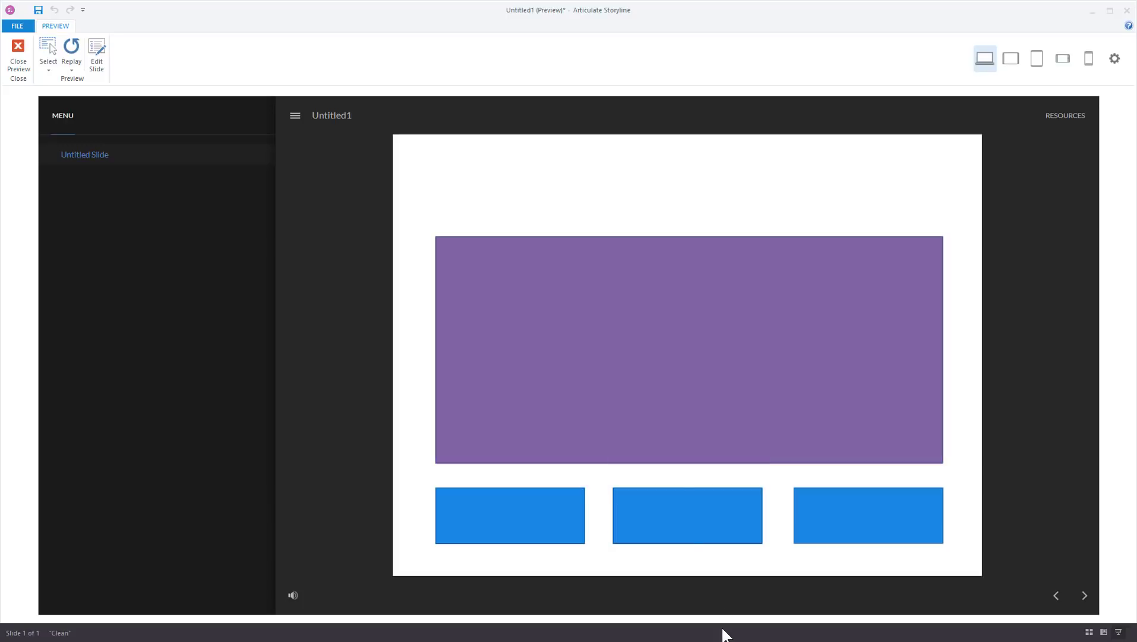
{"action": "left_click", "coordinate": [692, 528]}
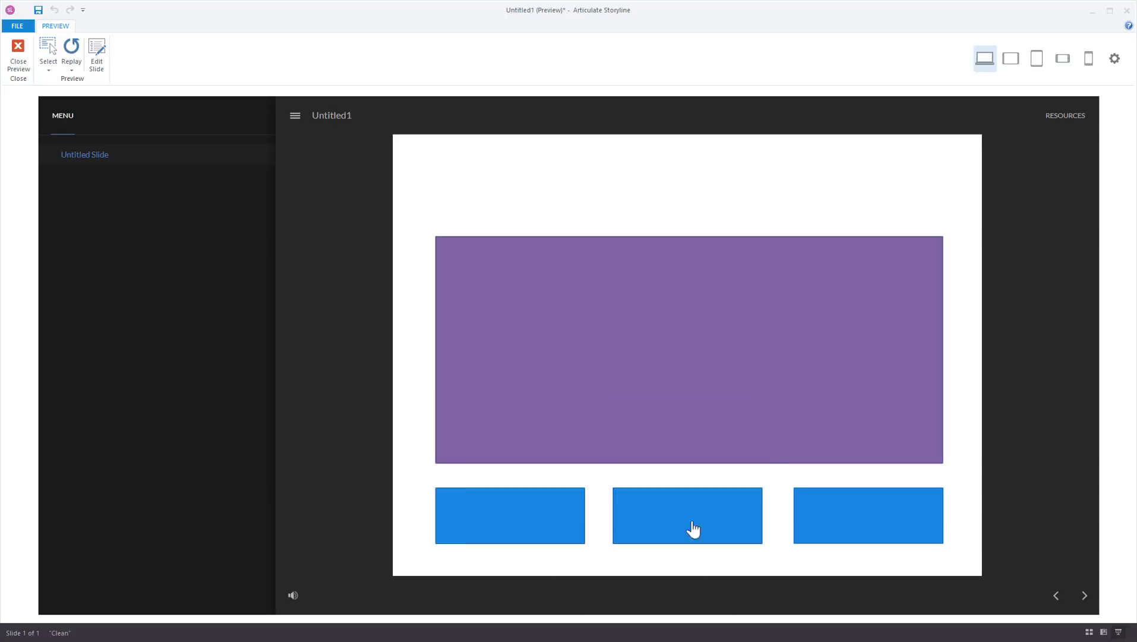
{"action": "left_click", "coordinate": [897, 516]}
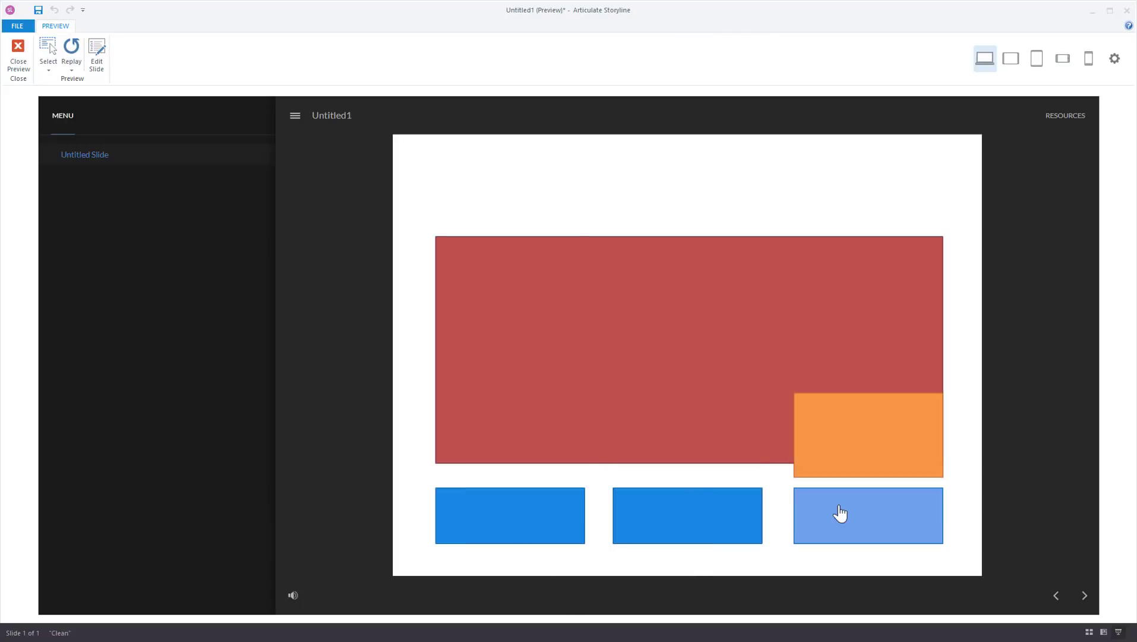
{"action": "left_click", "coordinate": [507, 533]}
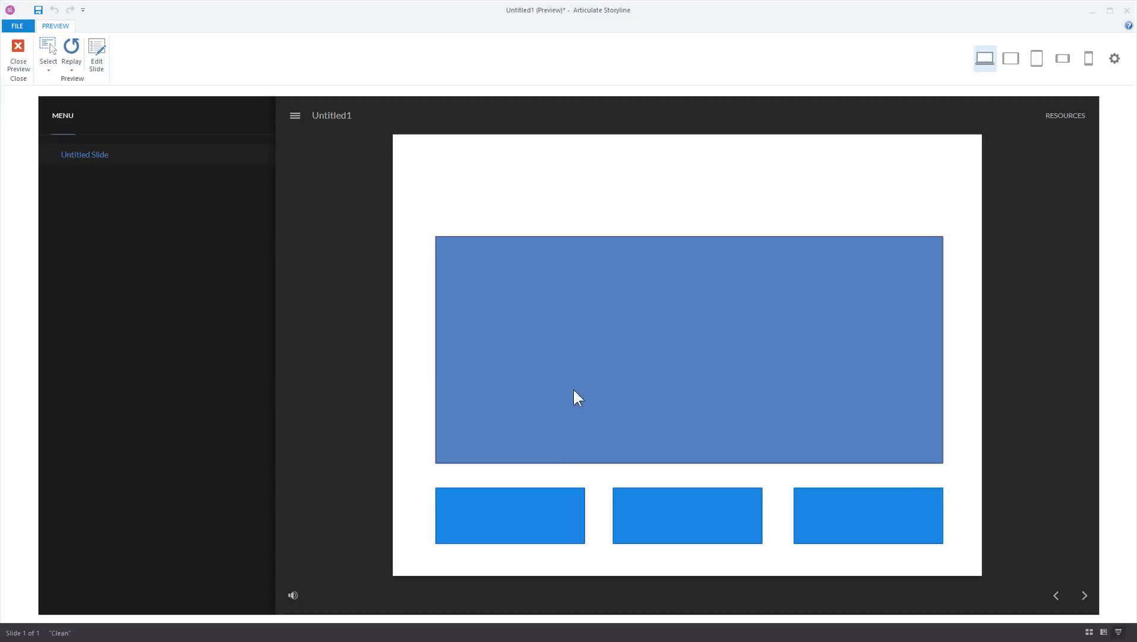
{"action": "left_click", "coordinate": [911, 526]}
{"action": "left_click", "coordinate": [911, 527]}
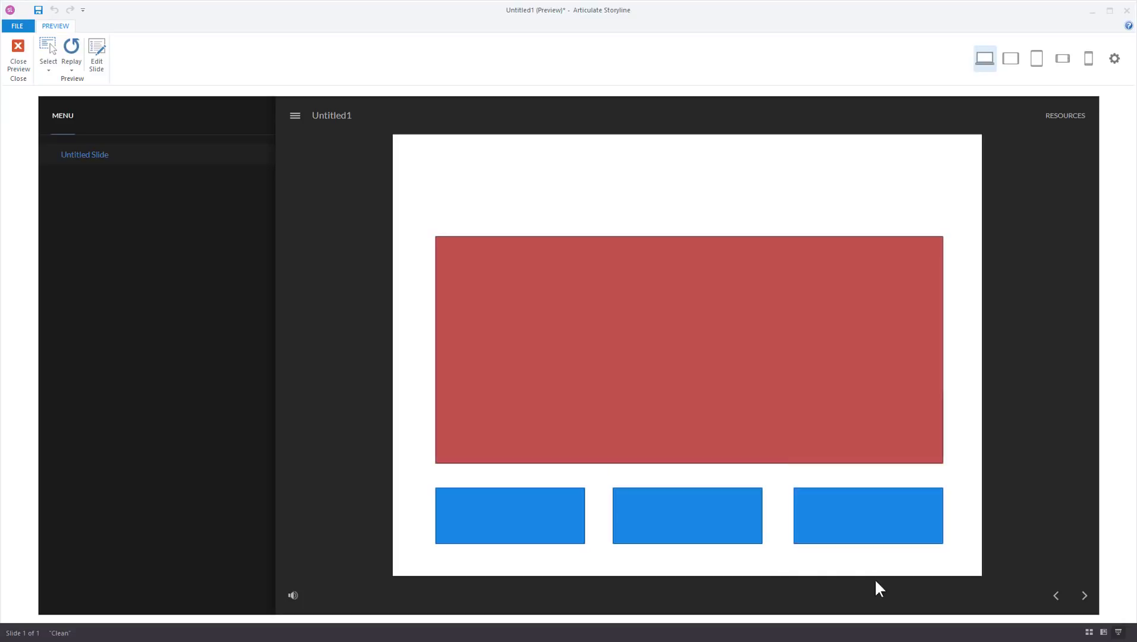
{"action": "left_click", "coordinate": [718, 528]}
{"action": "left_click", "coordinate": [535, 524]}
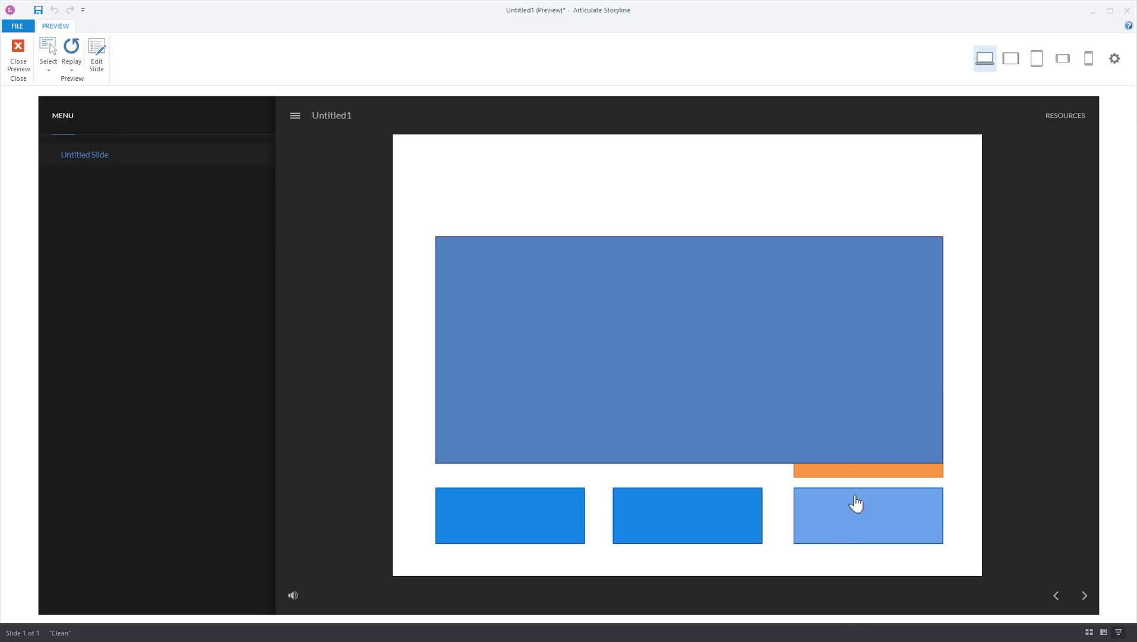
{"action": "left_click", "coordinate": [26, 46]}
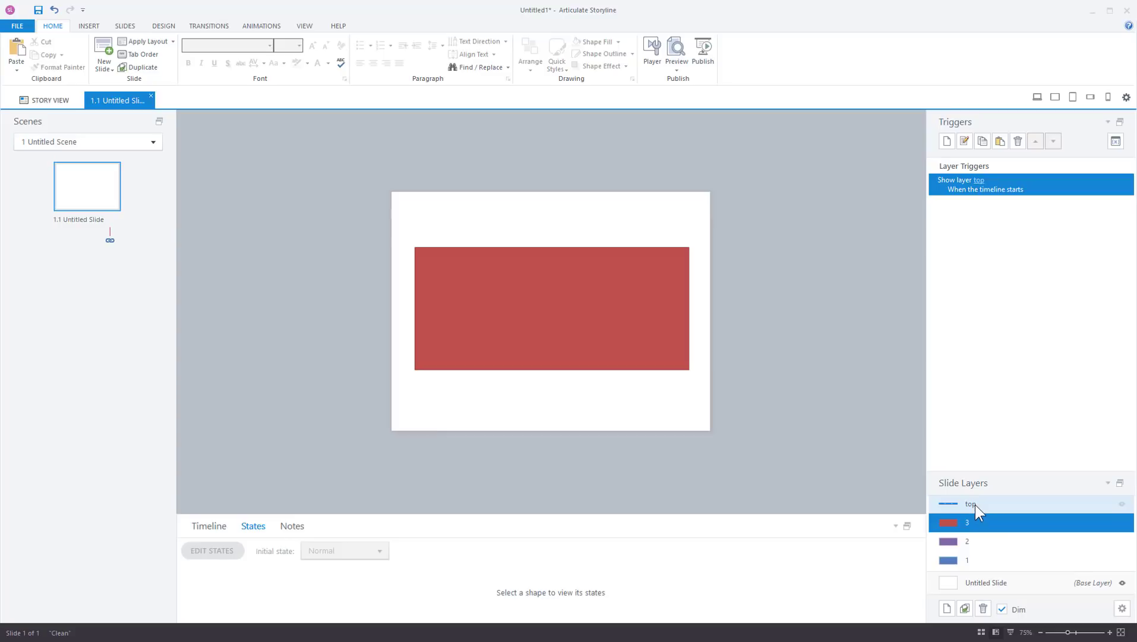
From the top layer, preview again, hover and click the buttons to see the hidden orange hover boxes, then close
{"action": "left_click", "coordinate": [974, 504]}
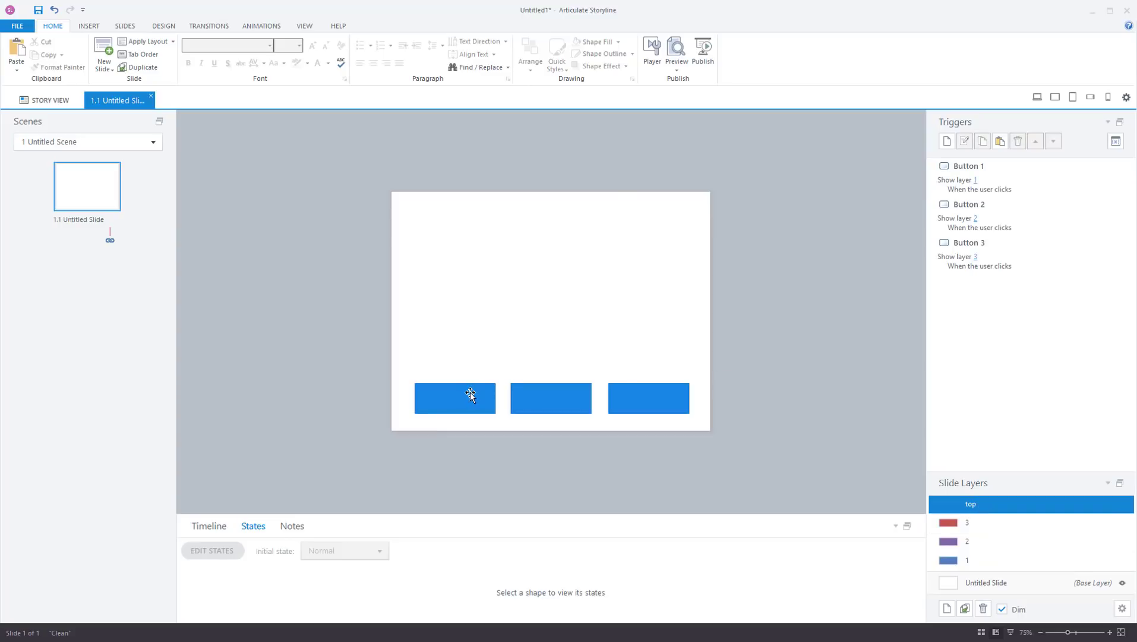
{"action": "left_click", "coordinate": [677, 69]}
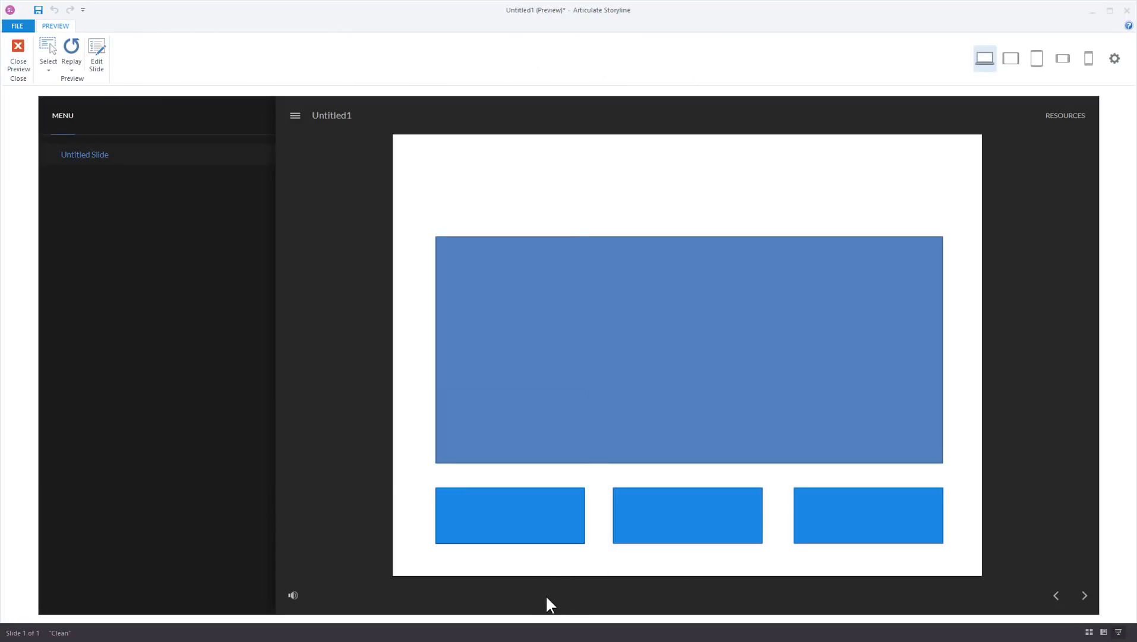
{"action": "mouse_move", "coordinate": [531, 524]}
{"action": "mouse_move", "coordinate": [497, 510]}
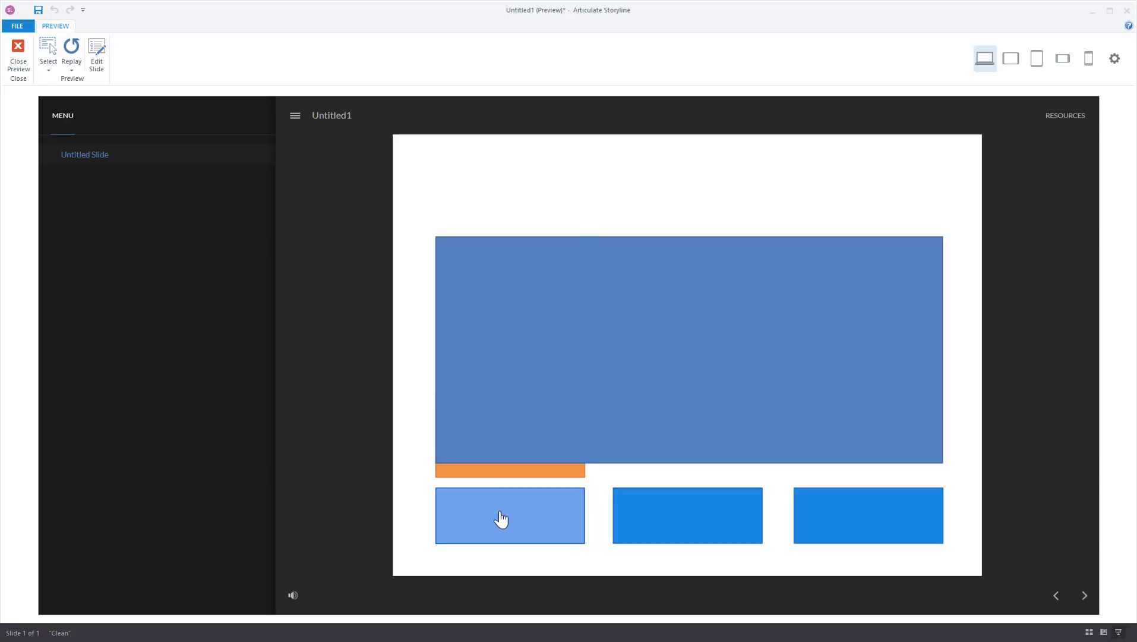
{"action": "left_click", "coordinate": [687, 528]}
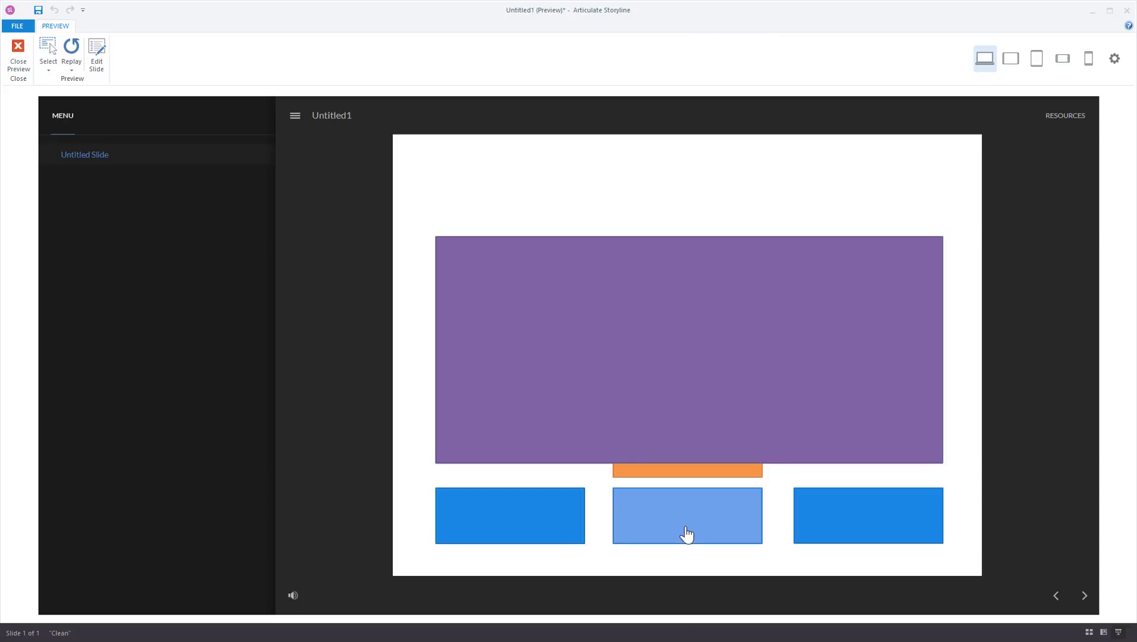
{"action": "left_click", "coordinate": [878, 521]}
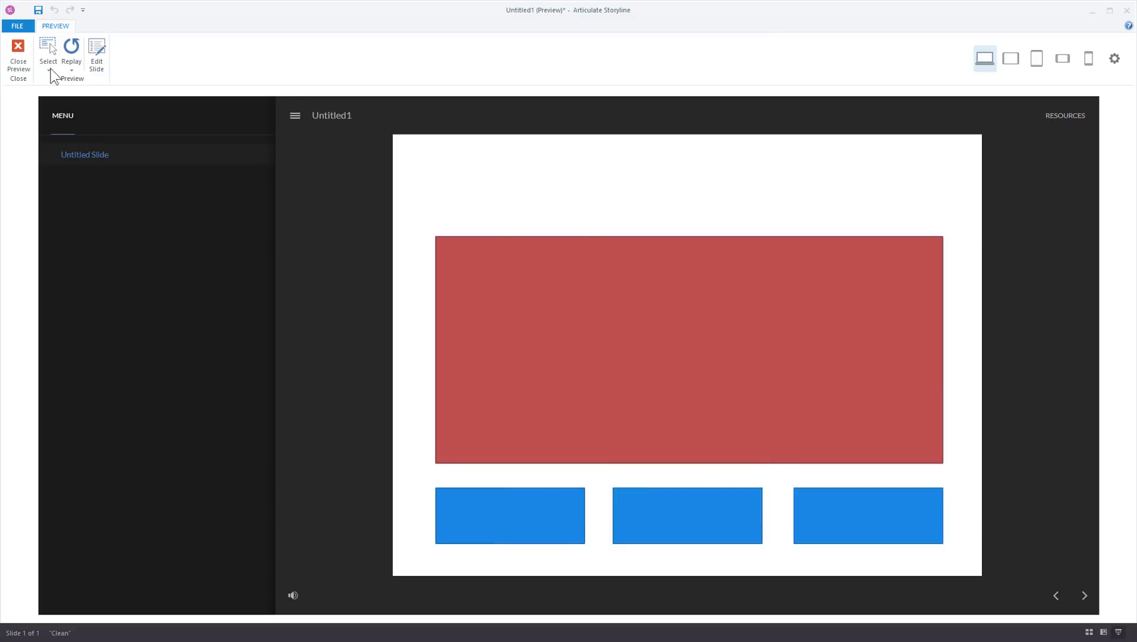
{"action": "left_click", "coordinate": [18, 50]}
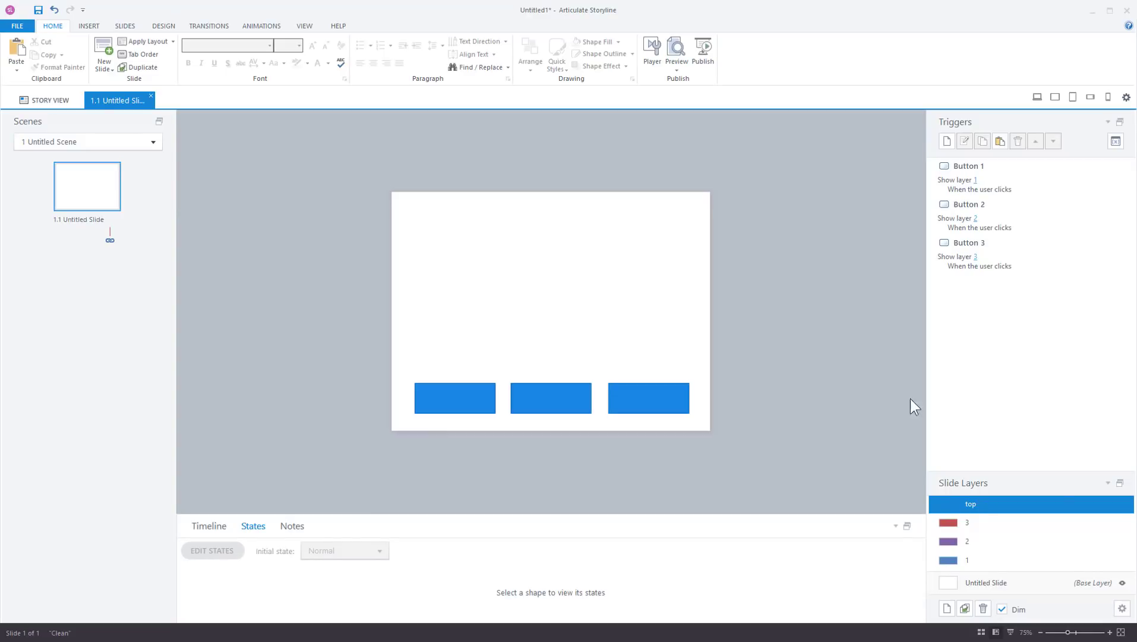
Add a new empty slide layer named 'redirect 1'
{"action": "left_click", "coordinate": [947, 609]}
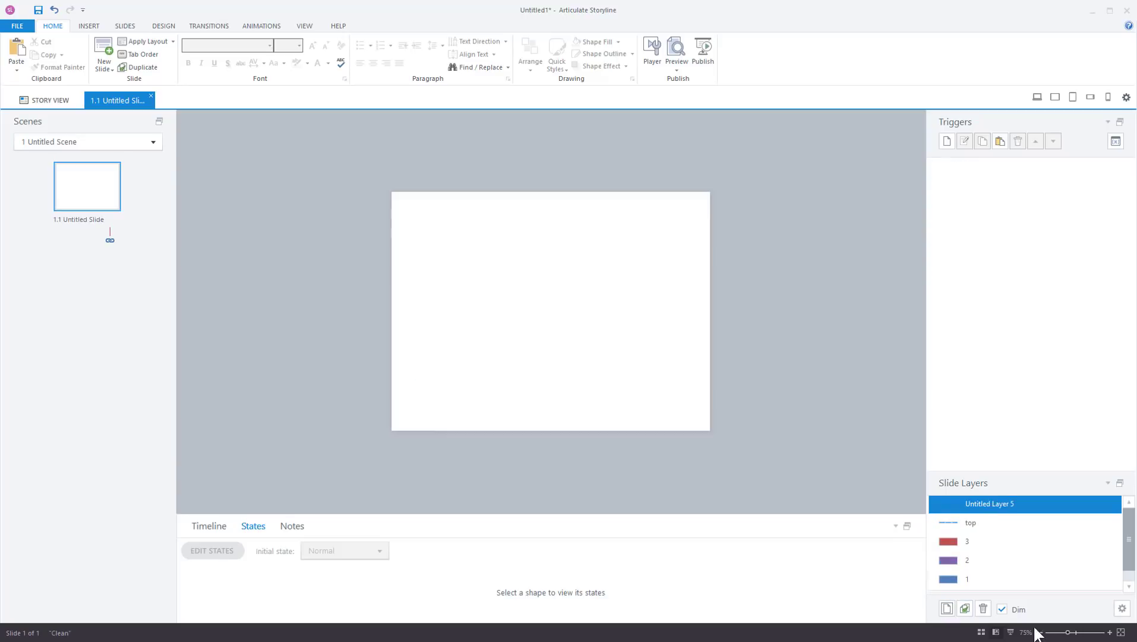
{"action": "double_click", "coordinate": [976, 503]}
{"action": "type", "text": "redirect 1"}
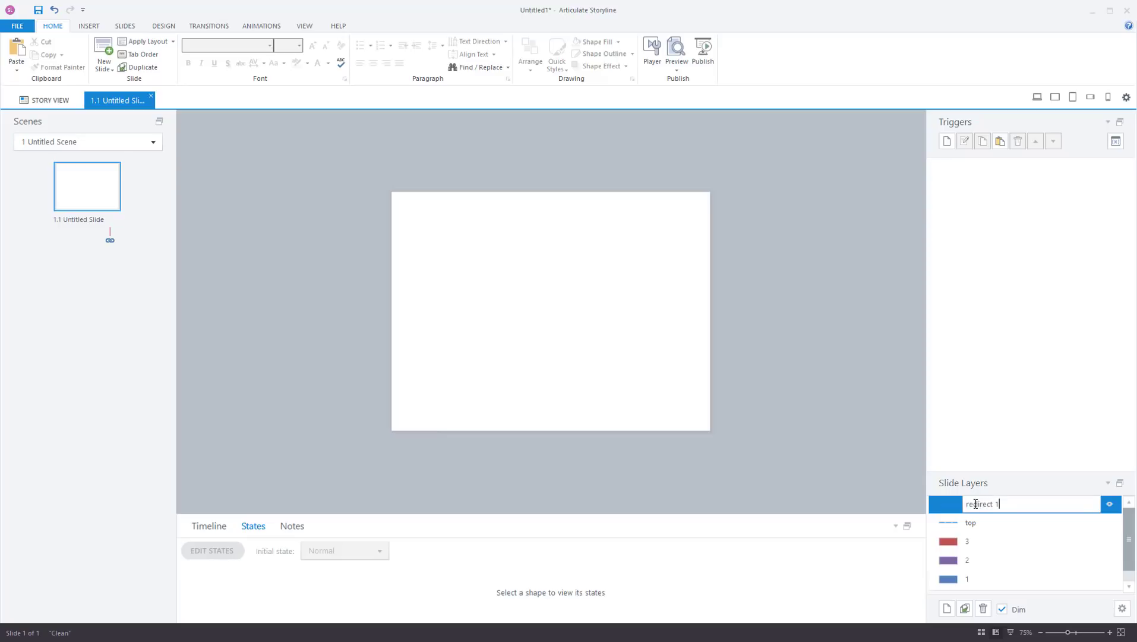
{"action": "key", "text": "Return"}
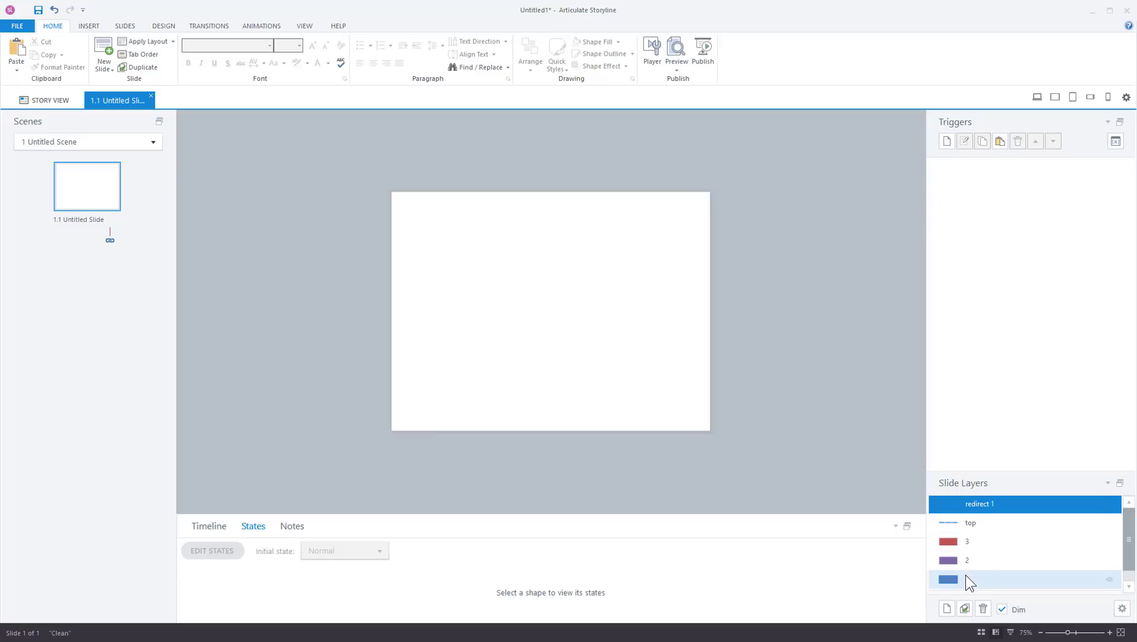
On the top layer, make Button 1's trigger show the redirect 1 layer
{"action": "left_click", "coordinate": [966, 522]}
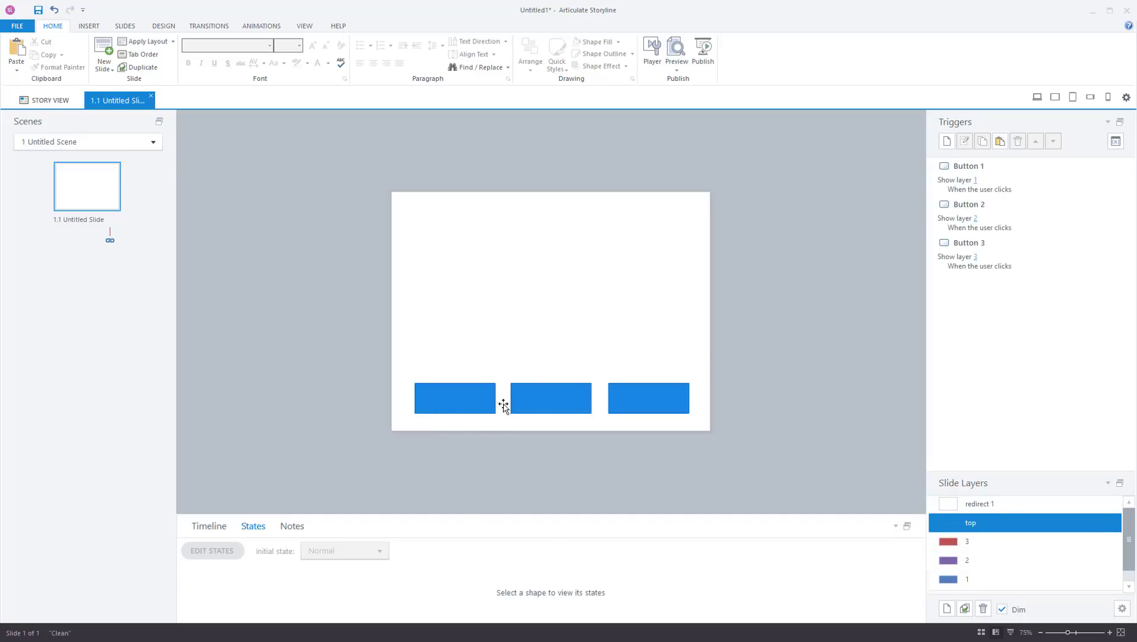
{"action": "left_click", "coordinate": [975, 181]}
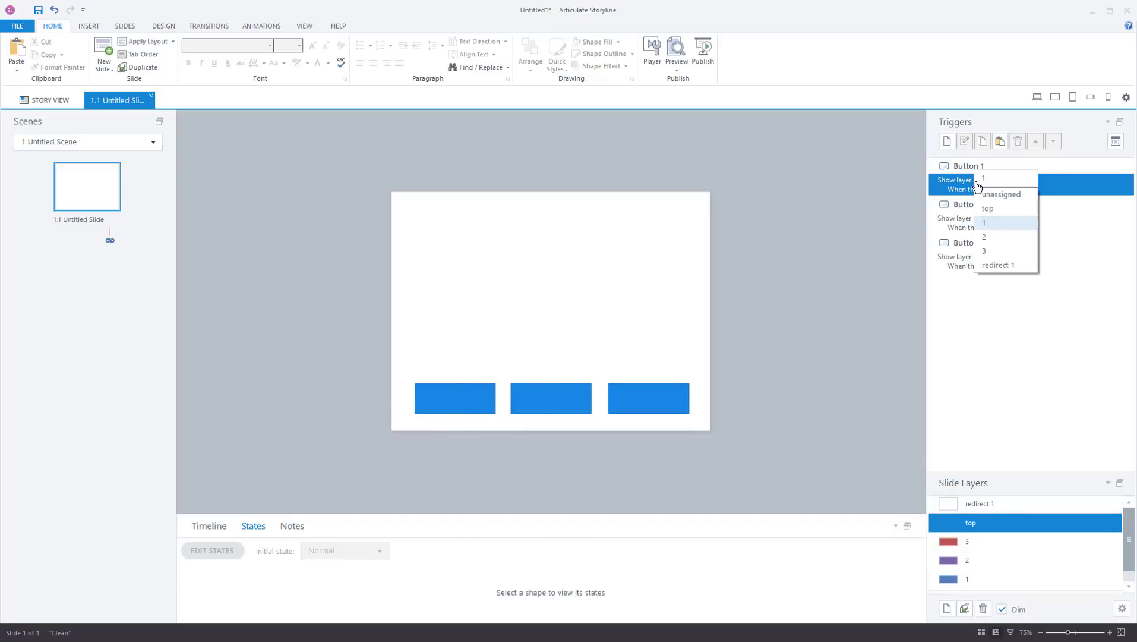
{"action": "left_click", "coordinate": [996, 266]}
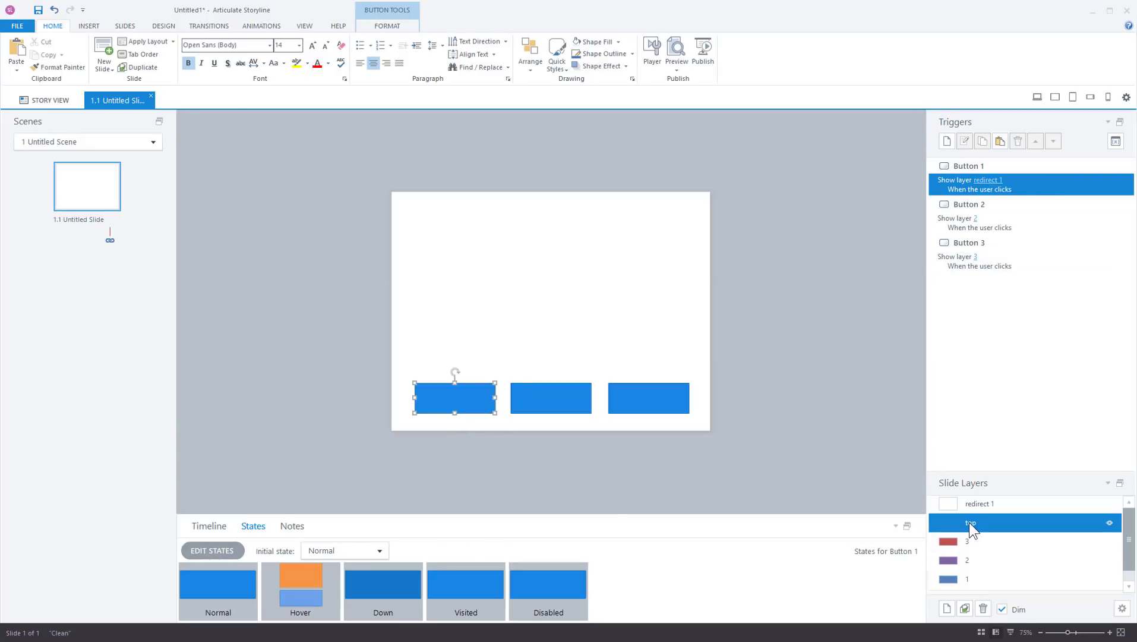
{"action": "left_click", "coordinate": [980, 503]}
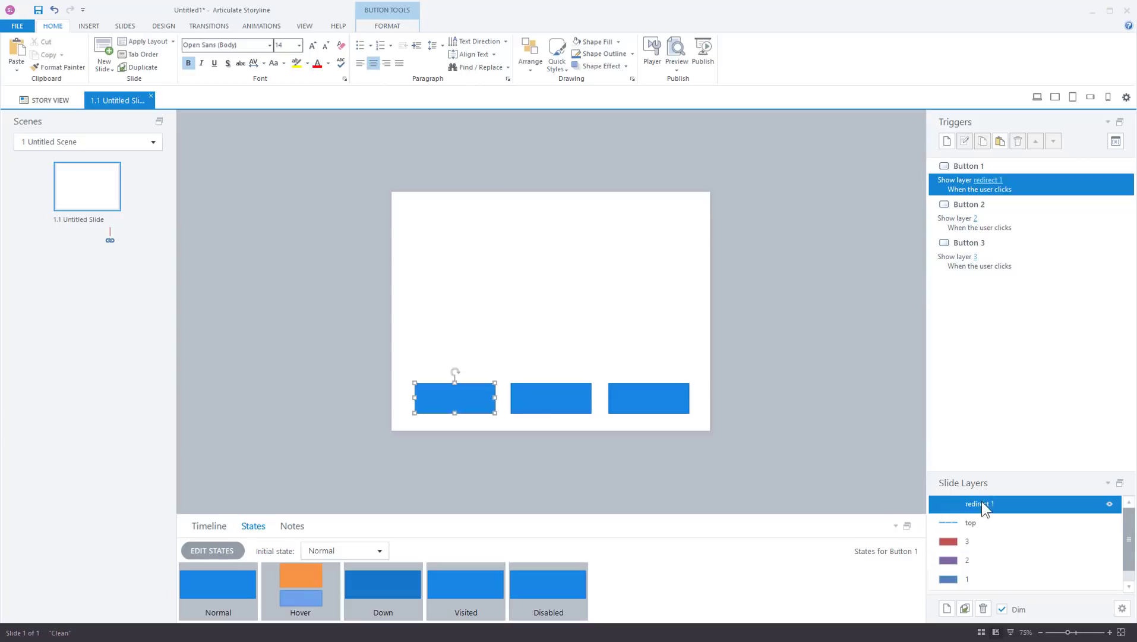
Give redirect 1 a trigger showing layer 1 when its timeline starts, then preview this slide
{"action": "left_click", "coordinate": [951, 145]}
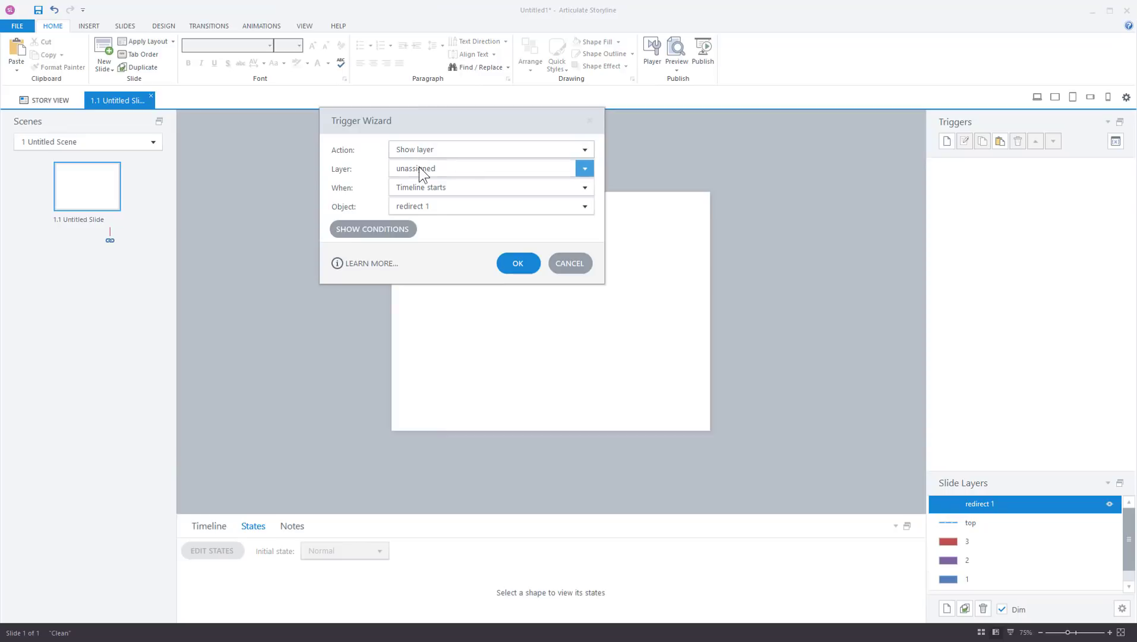
{"action": "left_click", "coordinate": [416, 168]}
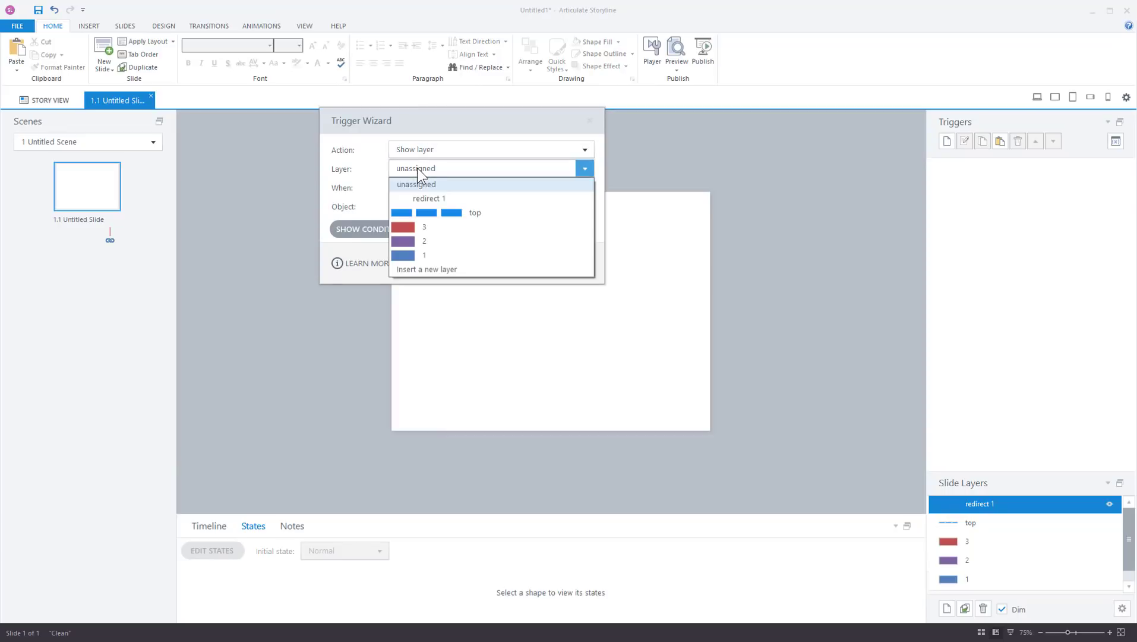
{"action": "left_click", "coordinate": [402, 256]}
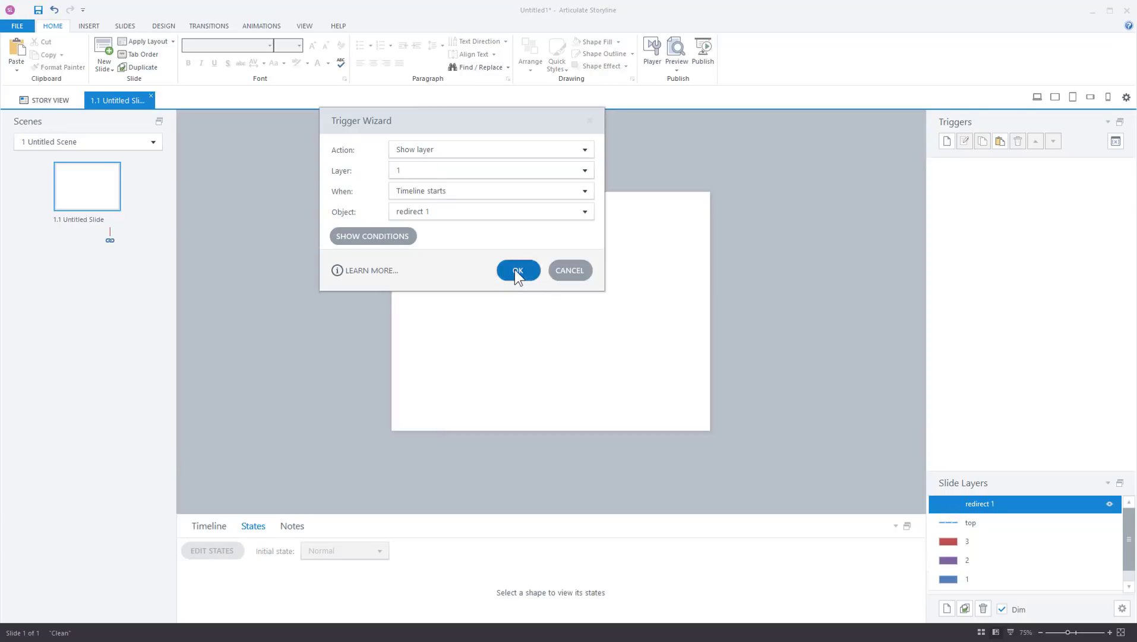
{"action": "left_click", "coordinate": [514, 269]}
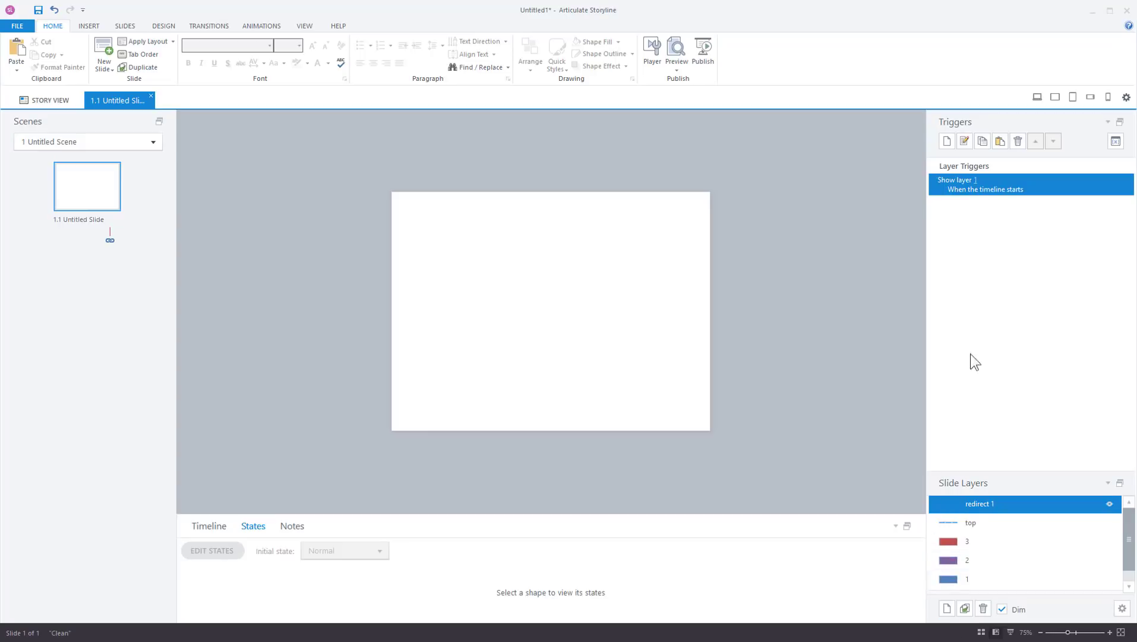
{"action": "left_click", "coordinate": [677, 70]}
{"action": "left_click", "coordinate": [701, 93]}
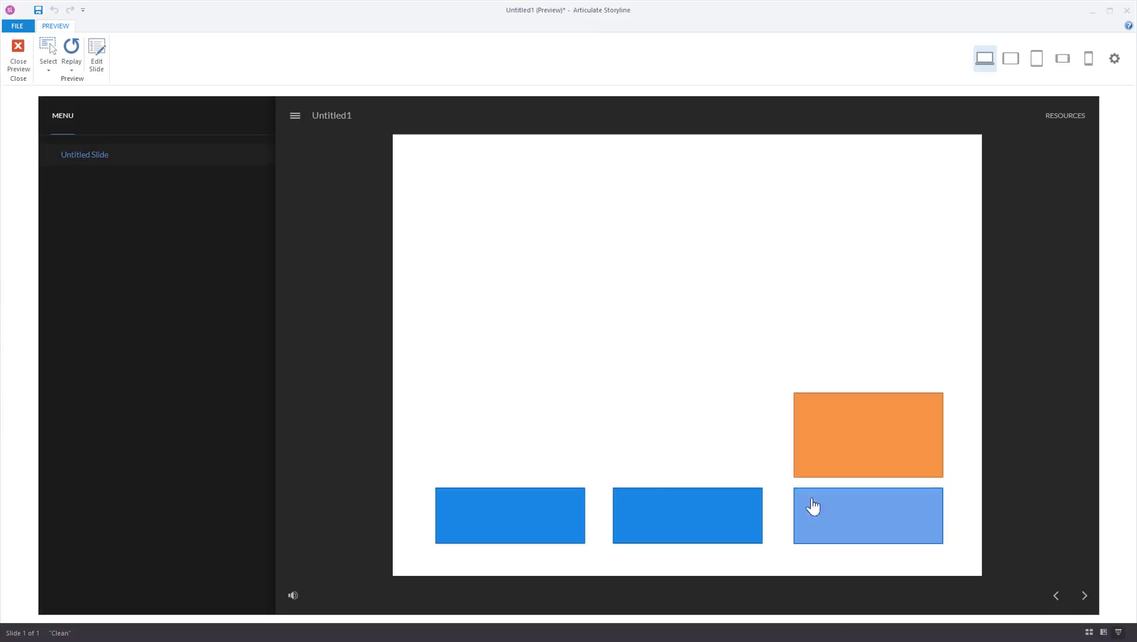
Click the first, second and third buttons to show the blue, purple and red layers in turn
{"action": "left_click", "coordinate": [504, 521]}
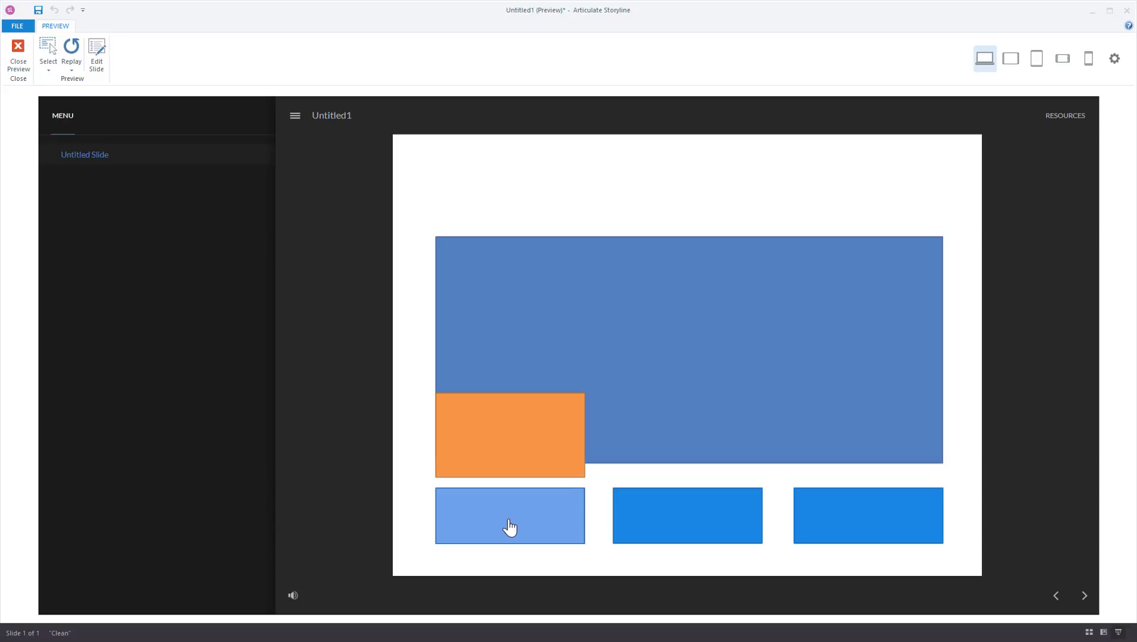
{"action": "left_click", "coordinate": [700, 528]}
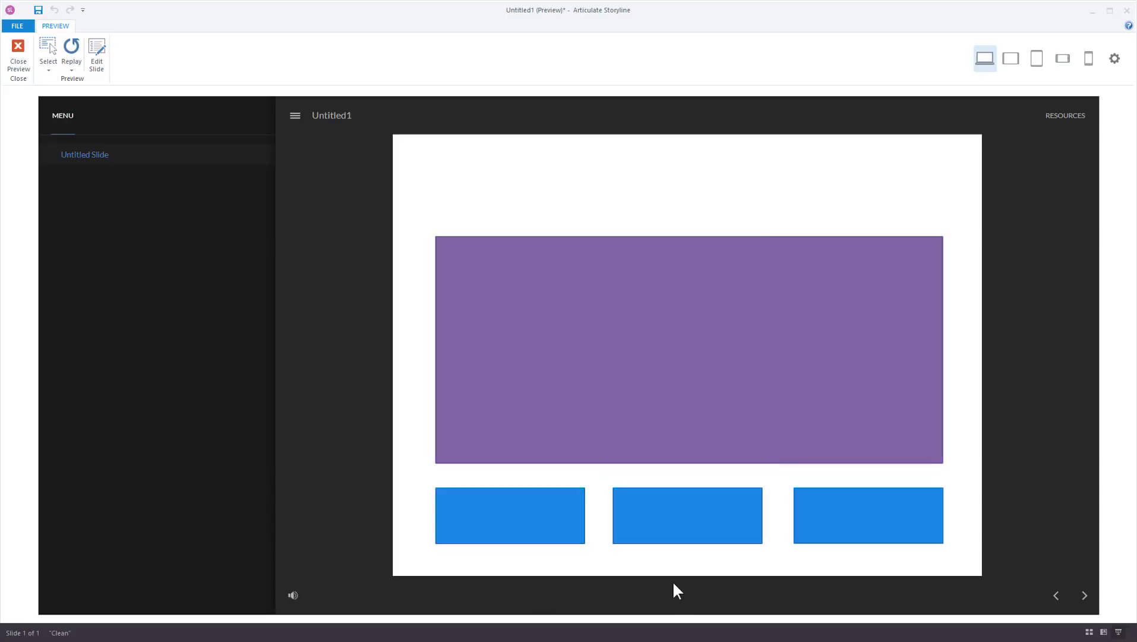
{"action": "left_click", "coordinate": [869, 518]}
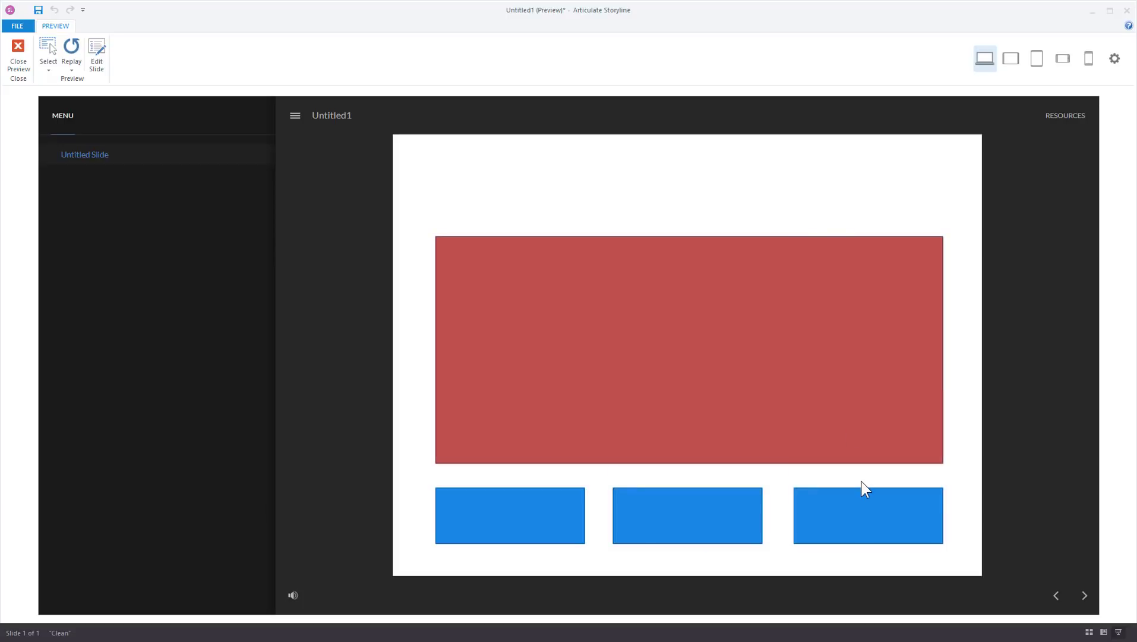